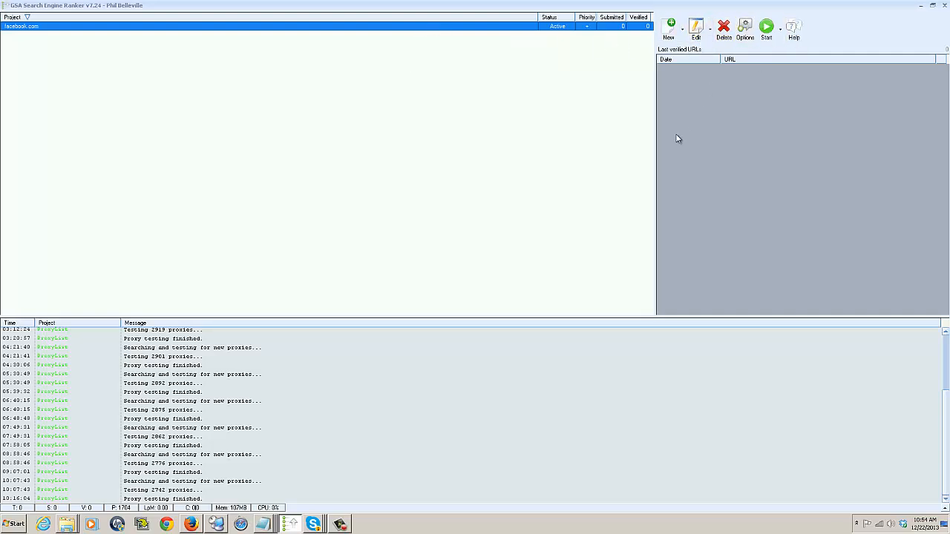
- Set the facebook.com project's status to Inactive
mouse_move(76, 31)
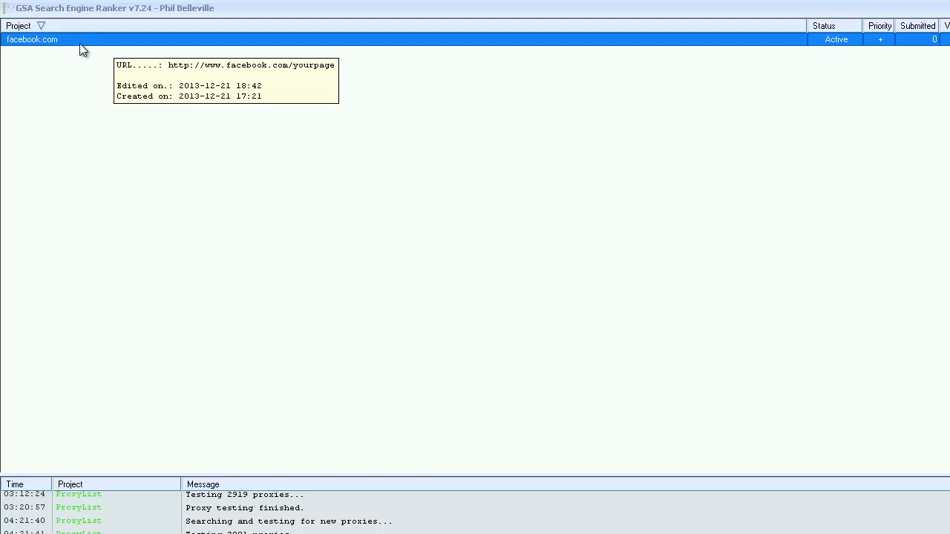
right_click(78, 45)
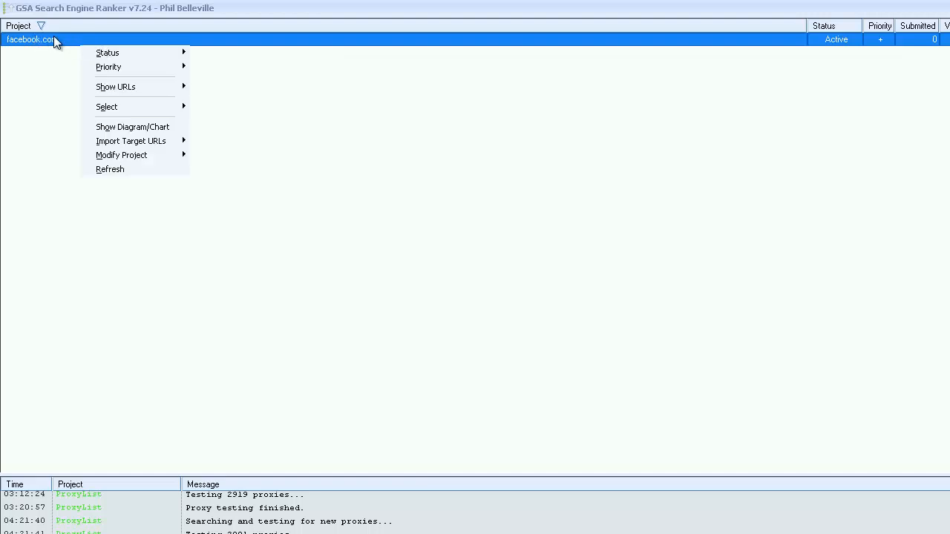
mouse_move(108, 53)
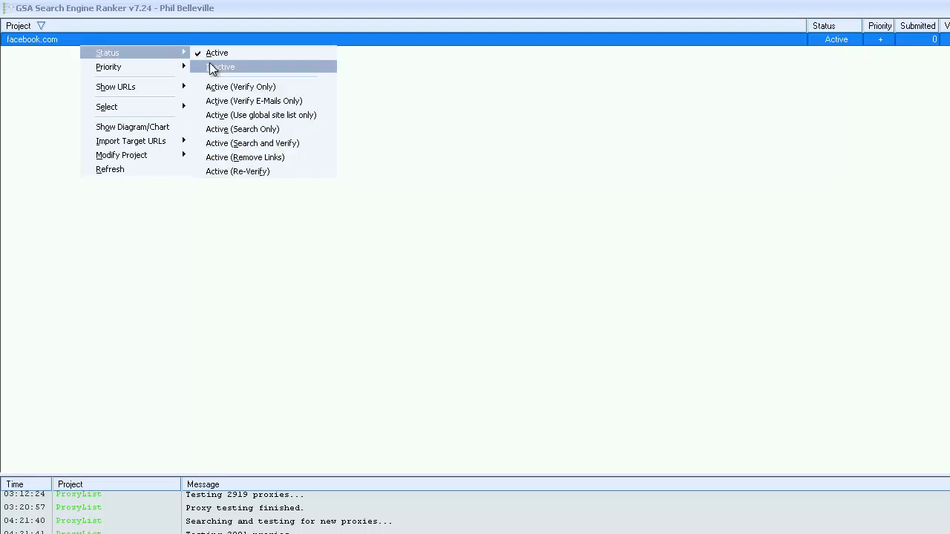
left_click(796, 116)
left_click(836, 43)
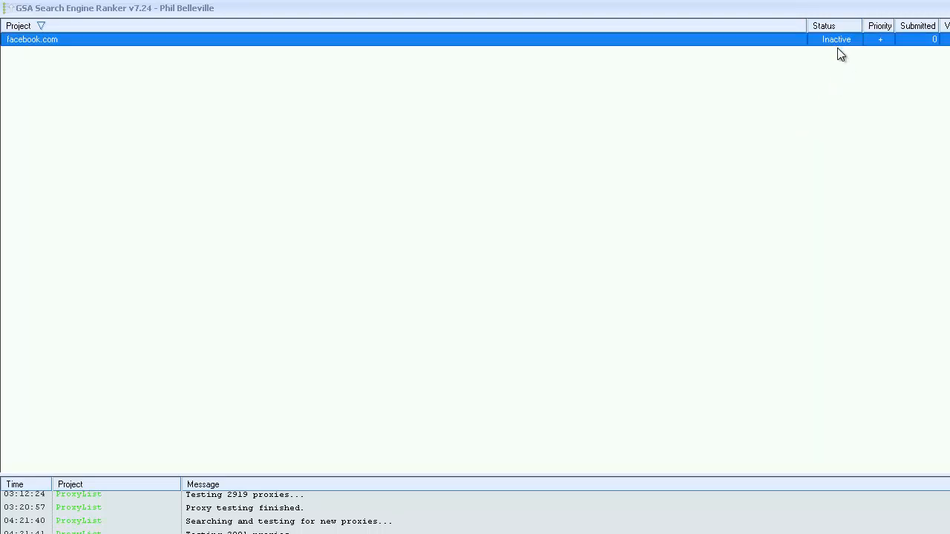
- Return the facebook.com project's status to Active and look through its priority and status options
left_click(837, 44)
left_click(885, 44)
right_click(297, 43)
mouse_move(335, 63)
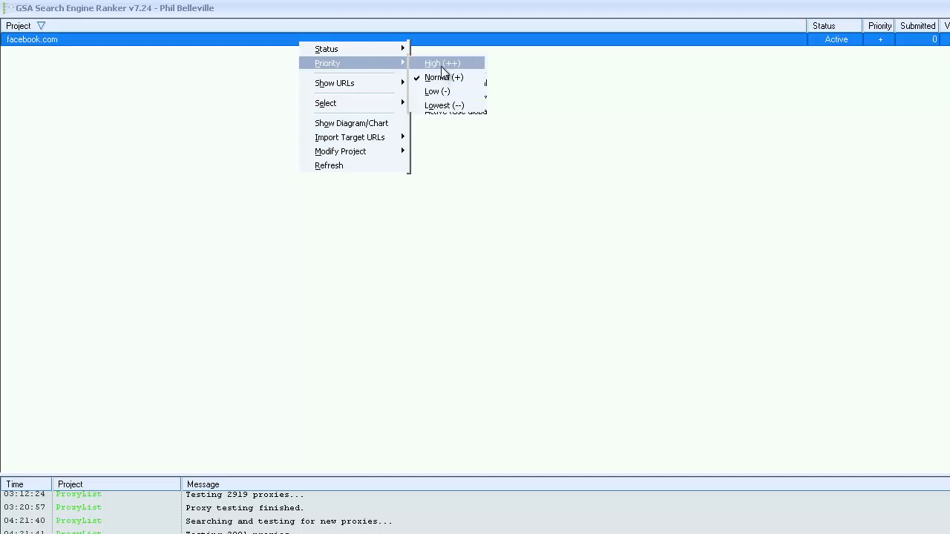
mouse_move(367, 58)
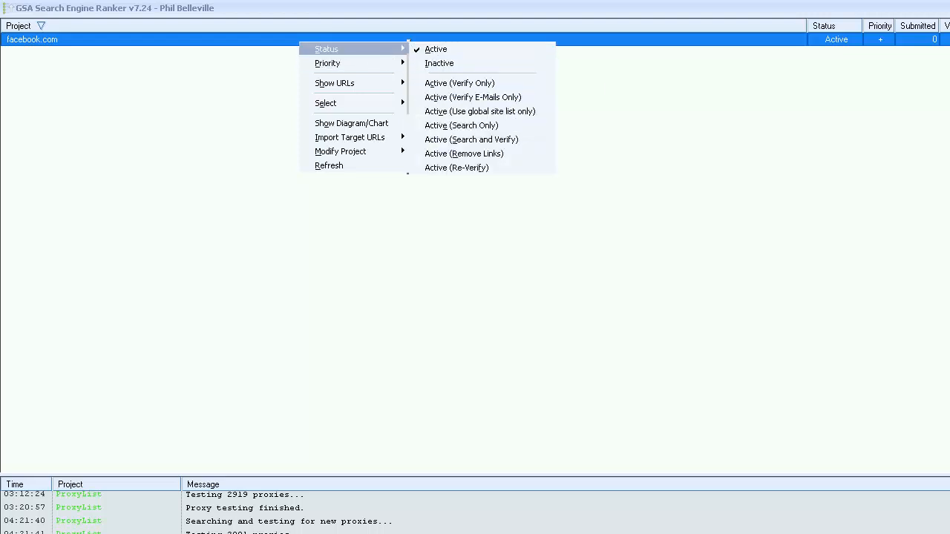
left_click(887, 165)
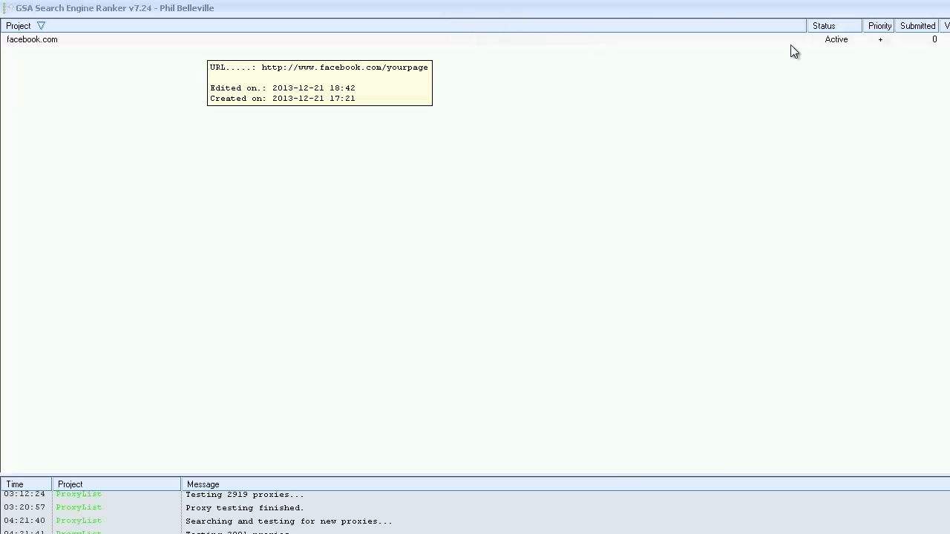
- Make the facebook.com project inactive again
right_click(58, 39)
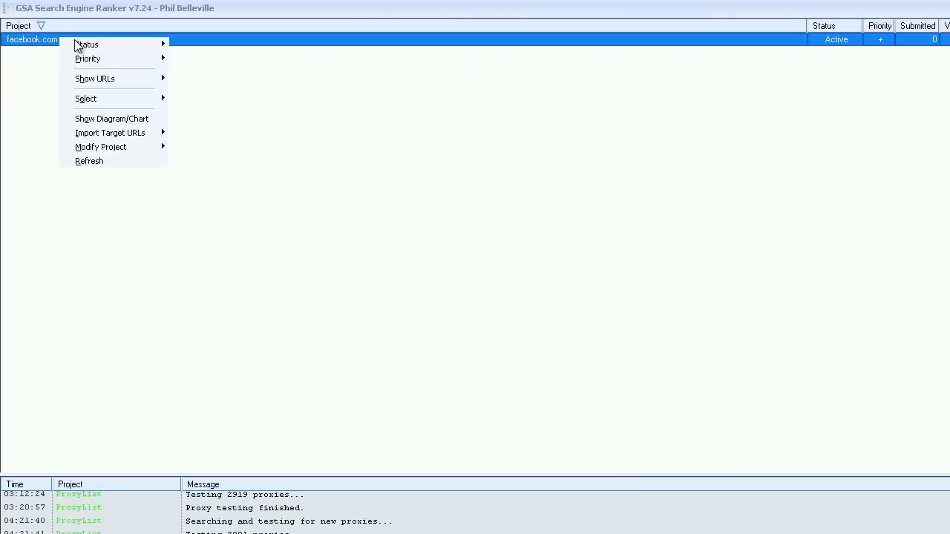
mouse_move(104, 43)
left_click(212, 60)
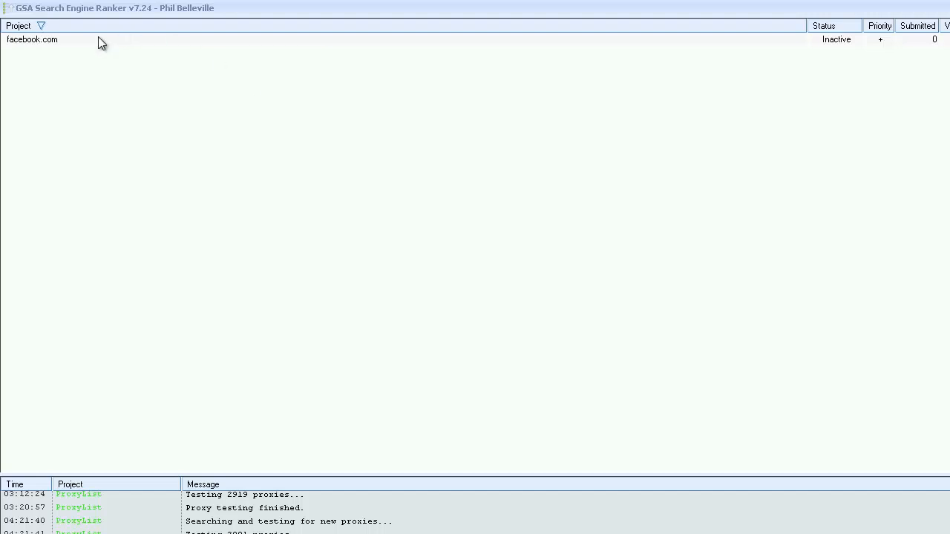
mouse_move(98, 38)
mouse_move(32, 46)
right_click(42, 48)
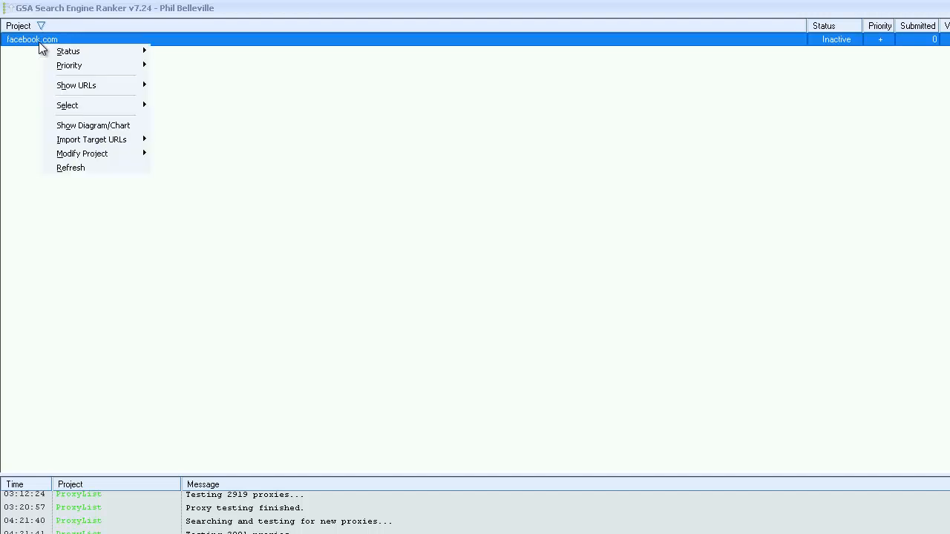
mouse_move(75, 53)
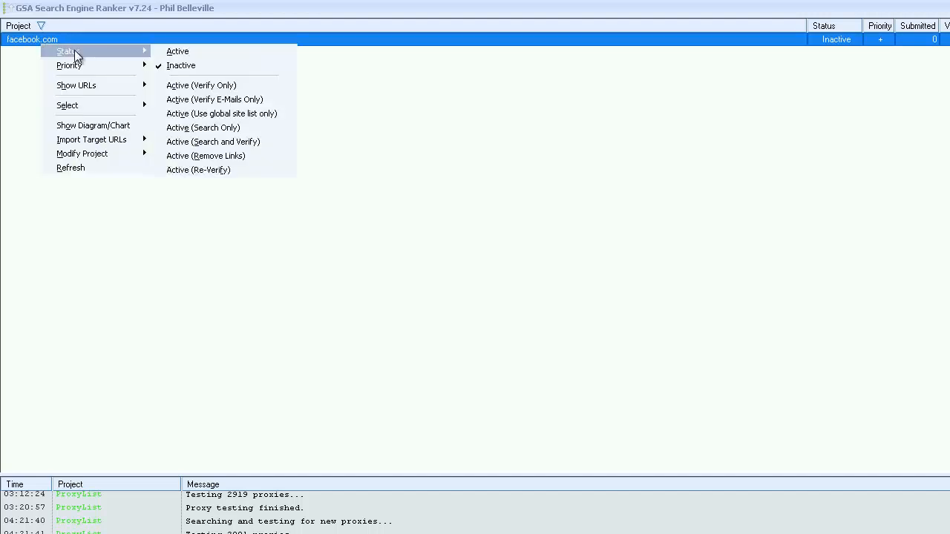
left_click(191, 67)
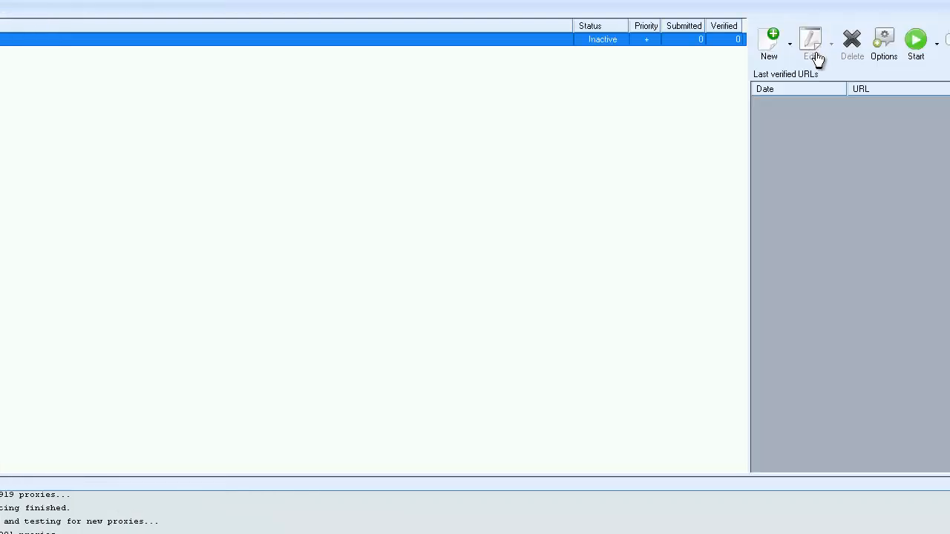
- View the facebook.com project's data settings and close them without making changes
left_click(139, 38)
left_click(810, 43)
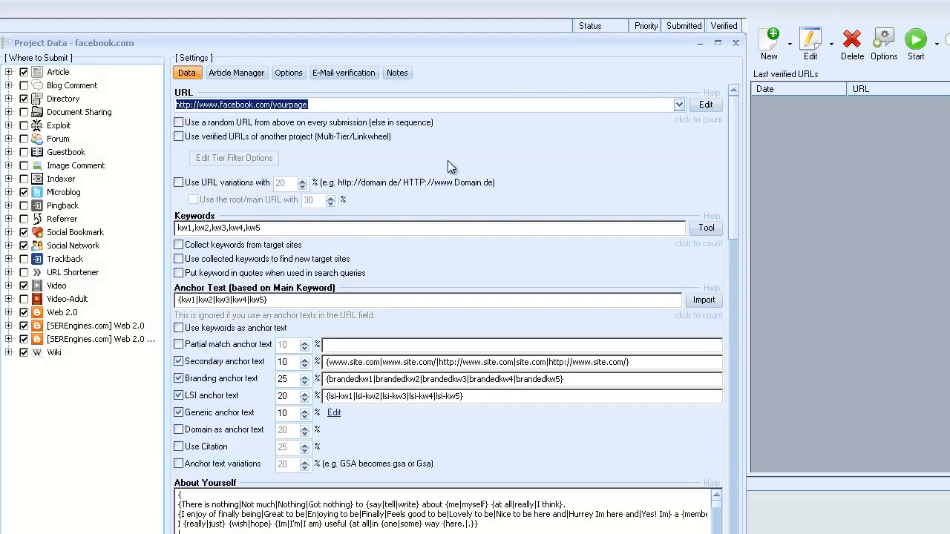
left_click(736, 42)
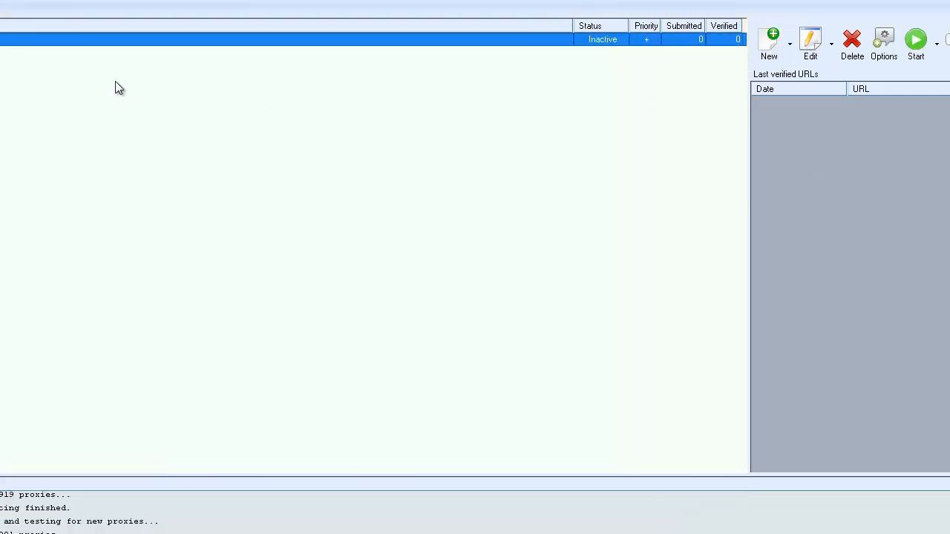
- Set the facebook.com project's status to Active
right_click(128, 40)
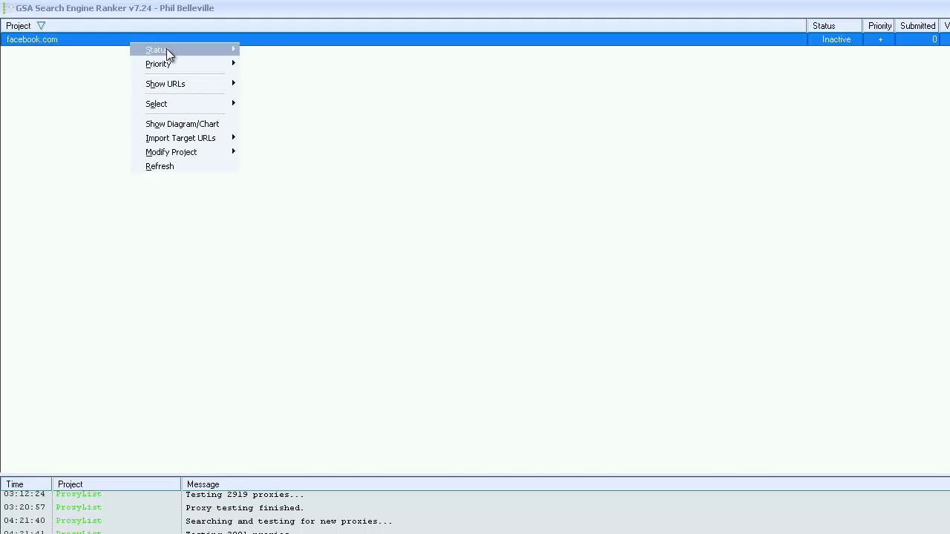
mouse_move(166, 49)
left_click(275, 51)
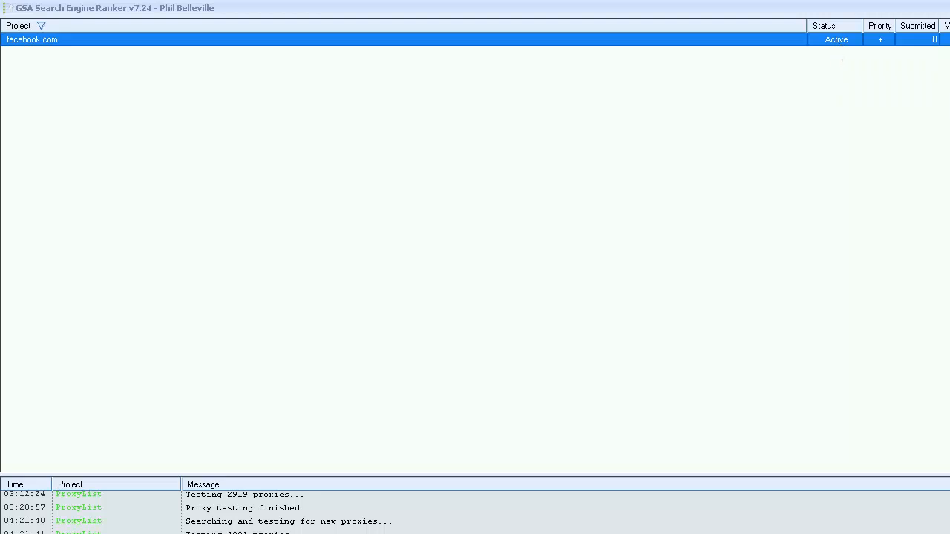
- Duplicate the facebook.com project and name the copy twitter
right_click(275, 43)
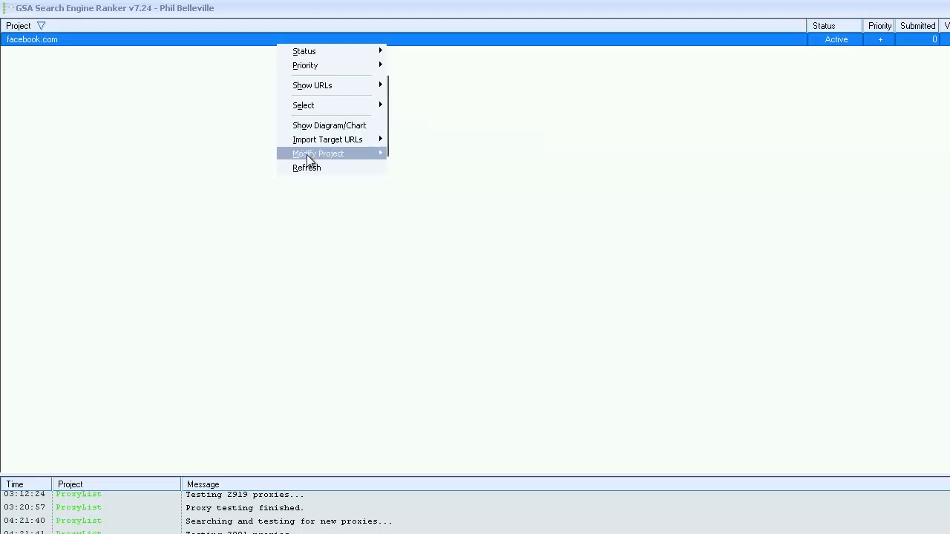
mouse_move(306, 156)
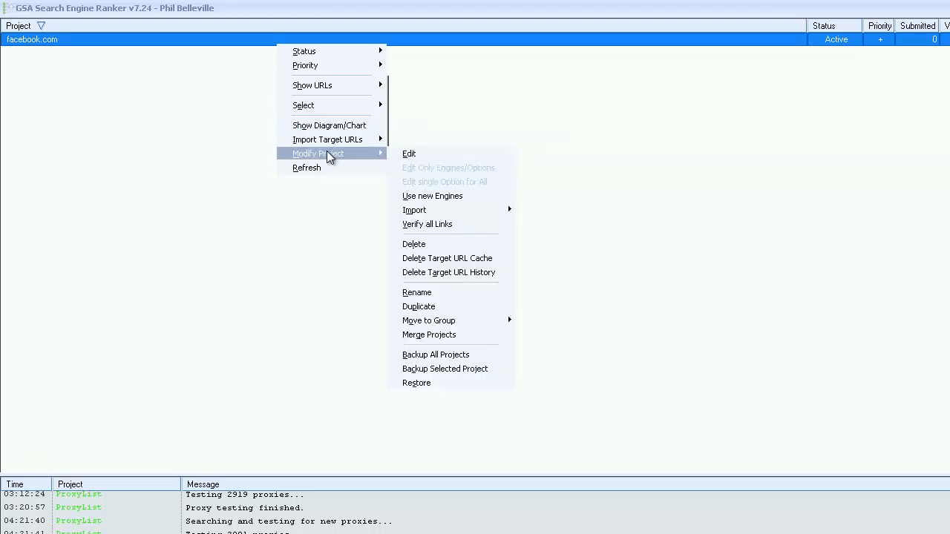
left_click(428, 307)
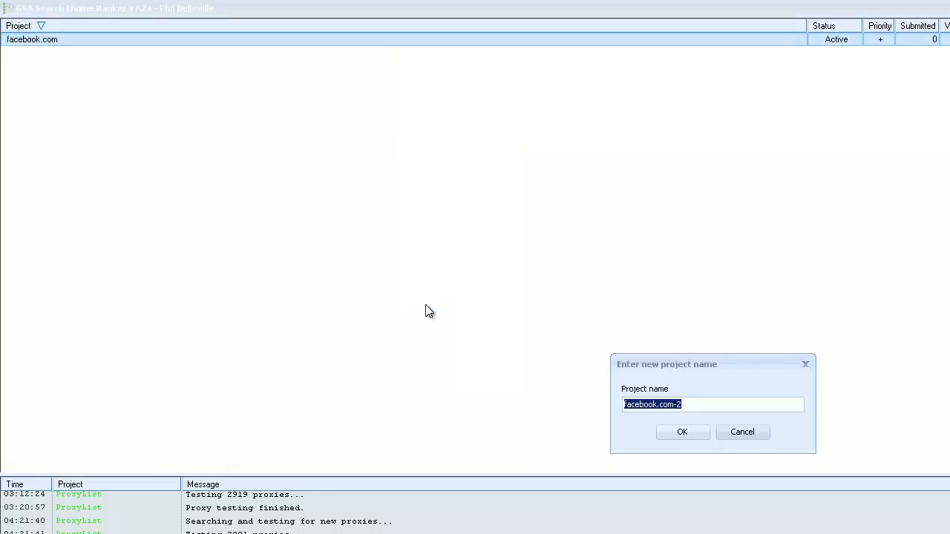
left_click(669, 405)
left_click_drag(683, 405, 485, 375)
type("twotter")
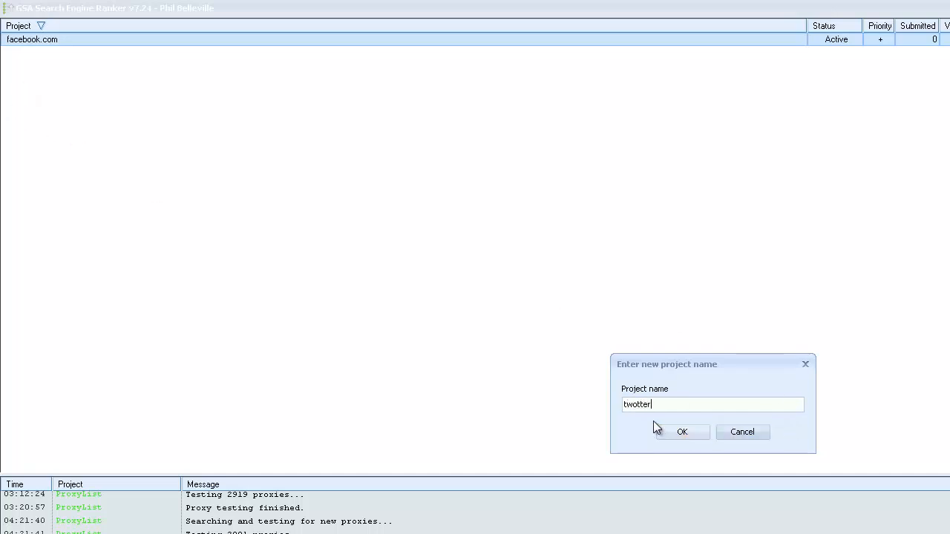
left_click(639, 408)
key("BackSpace")
type("i")
left_click(692, 432)
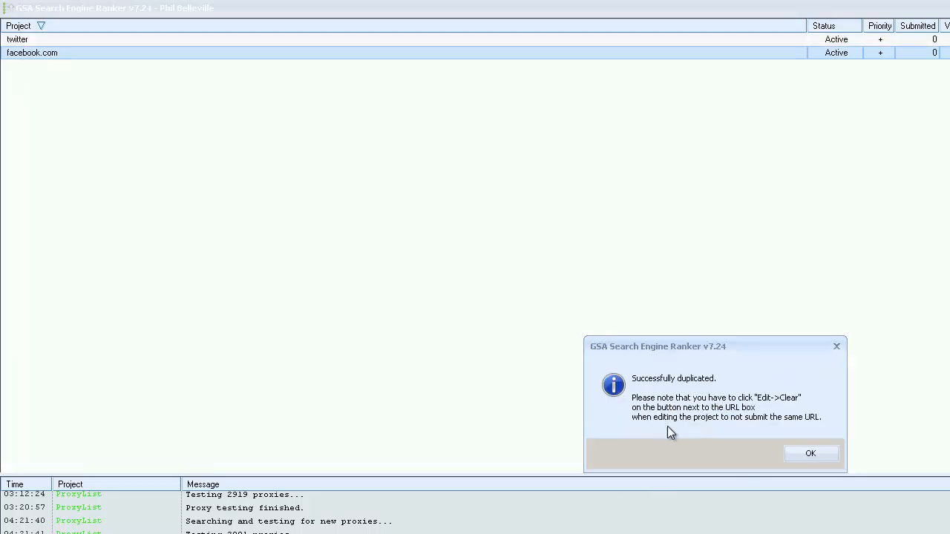
left_click(812, 455)
left_click(36, 41)
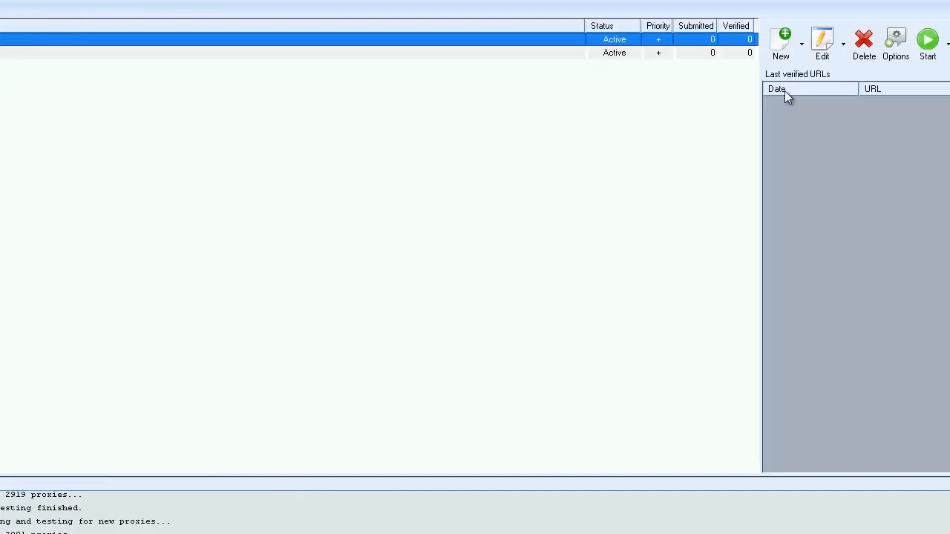
left_click(822, 44)
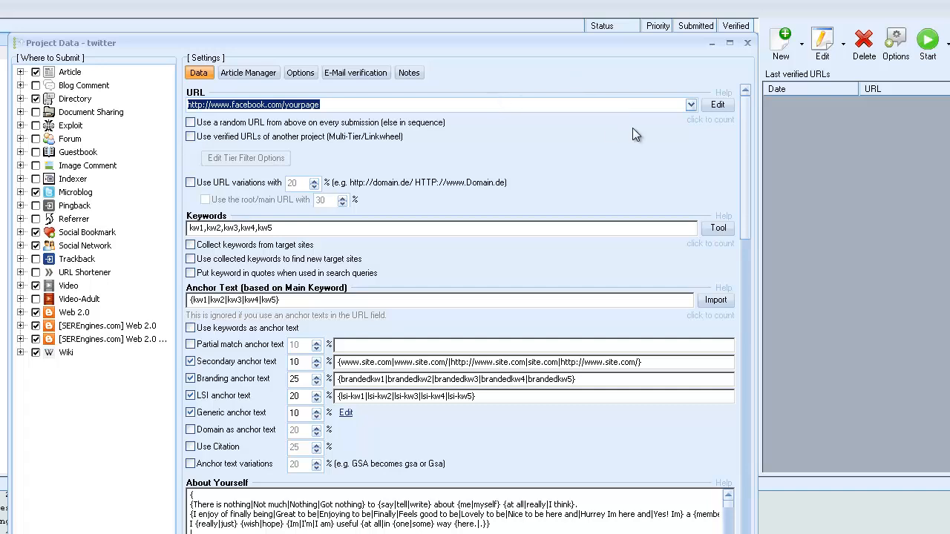
left_click(718, 104)
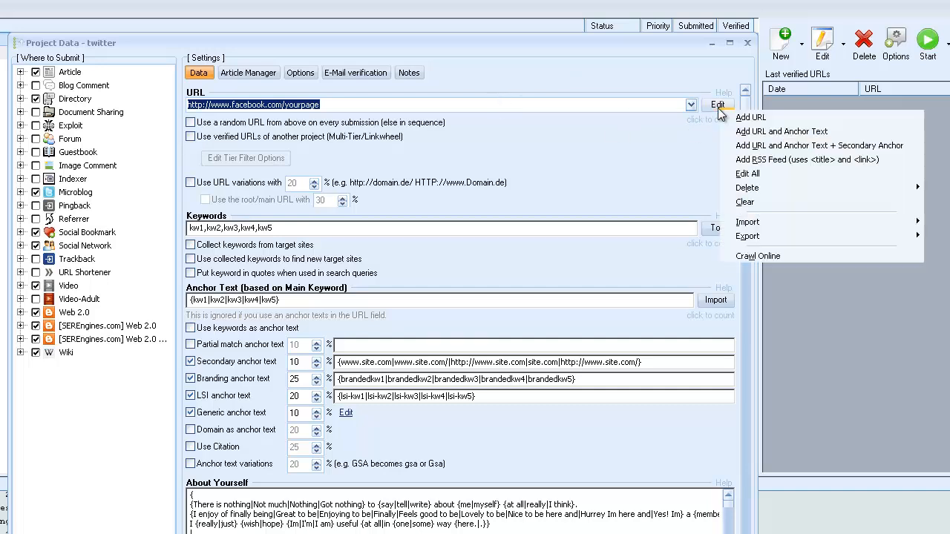
left_click(757, 176)
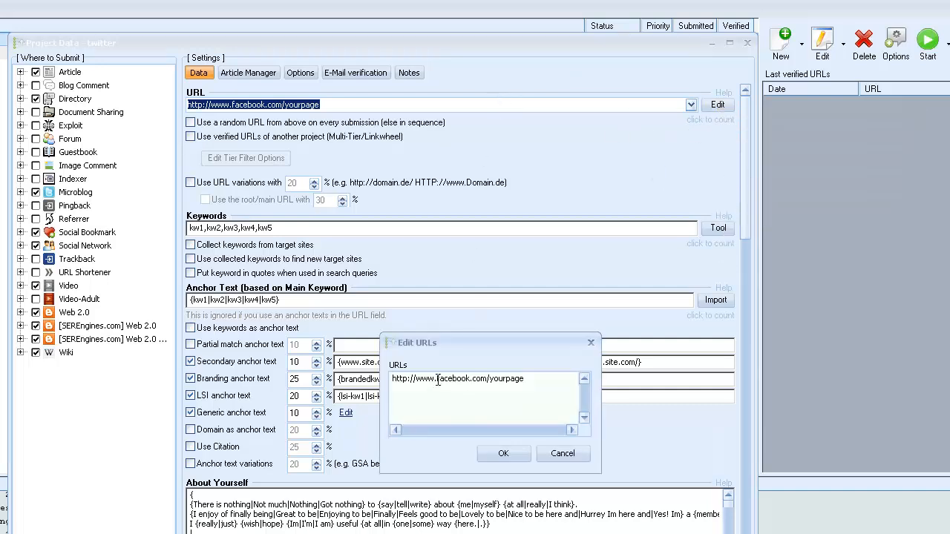
left_click_drag(438, 379, 471, 378)
type("twitter")
left_click(504, 453)
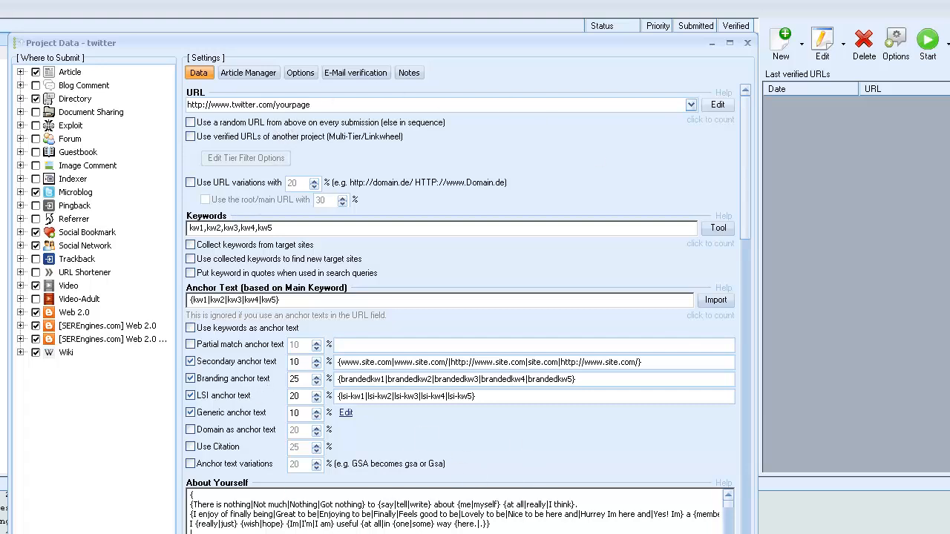
key("Escape")
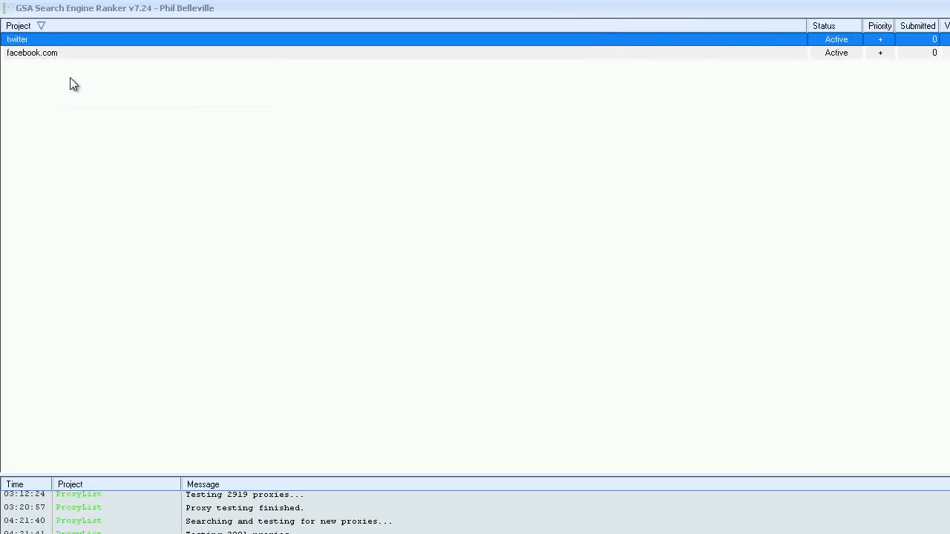
- Review the Auto Fill content sources offered for the twitter project and leave its project data without changes
mouse_move(31, 56)
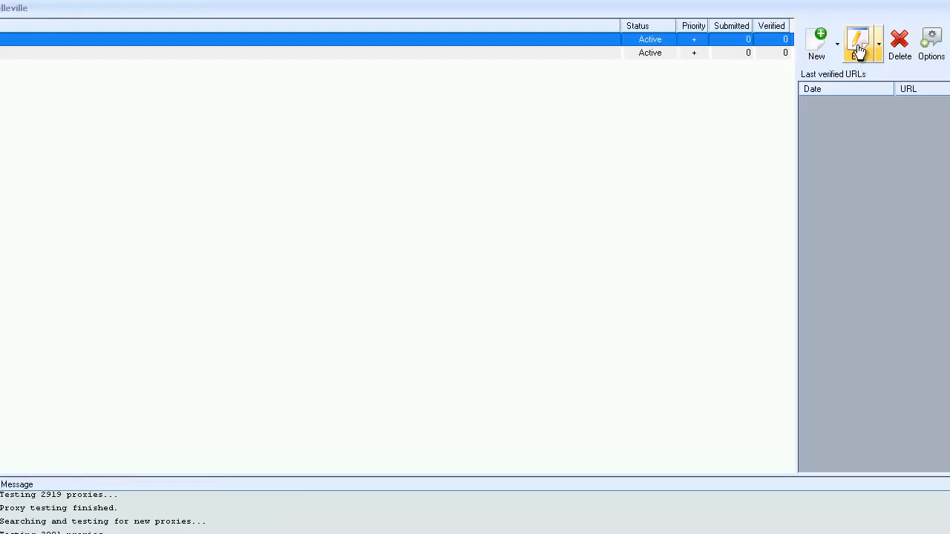
left_click(859, 52)
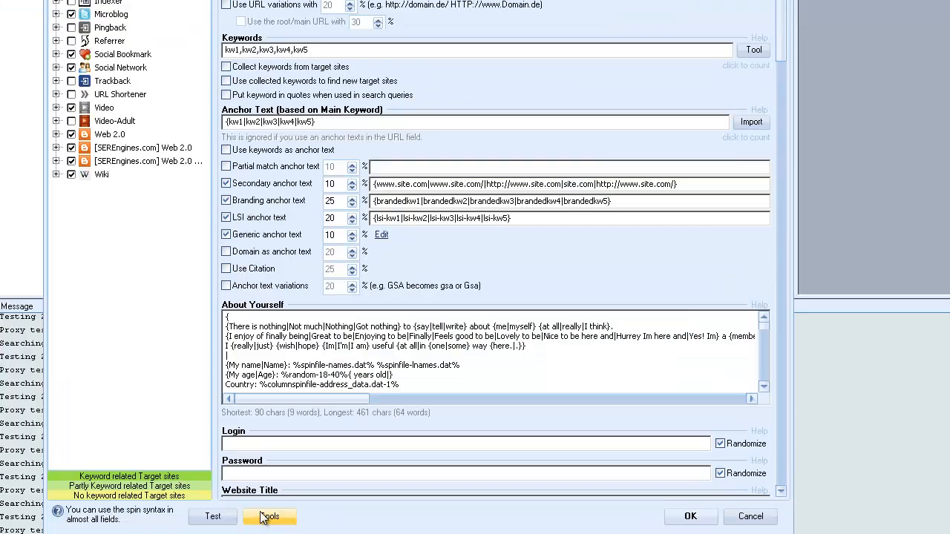
left_click(270, 516)
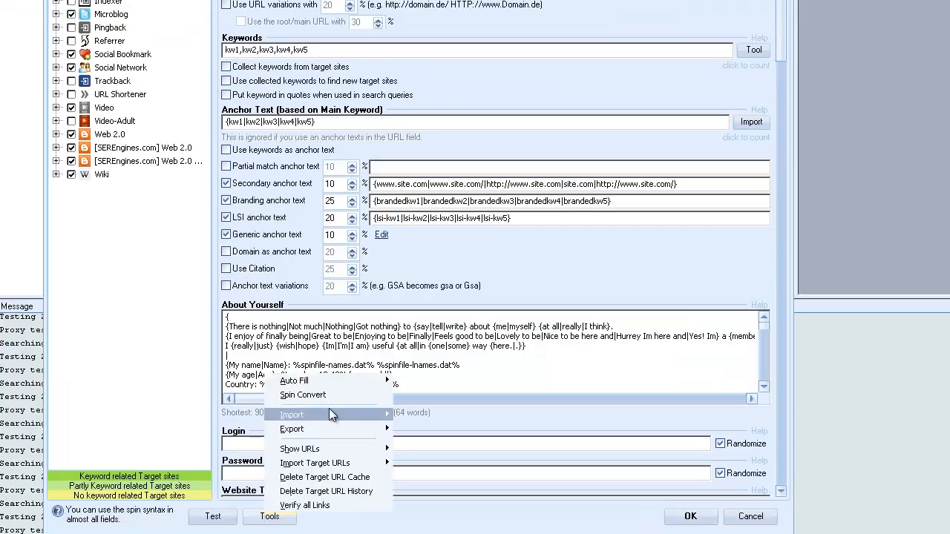
mouse_move(314, 380)
mouse_move(460, 465)
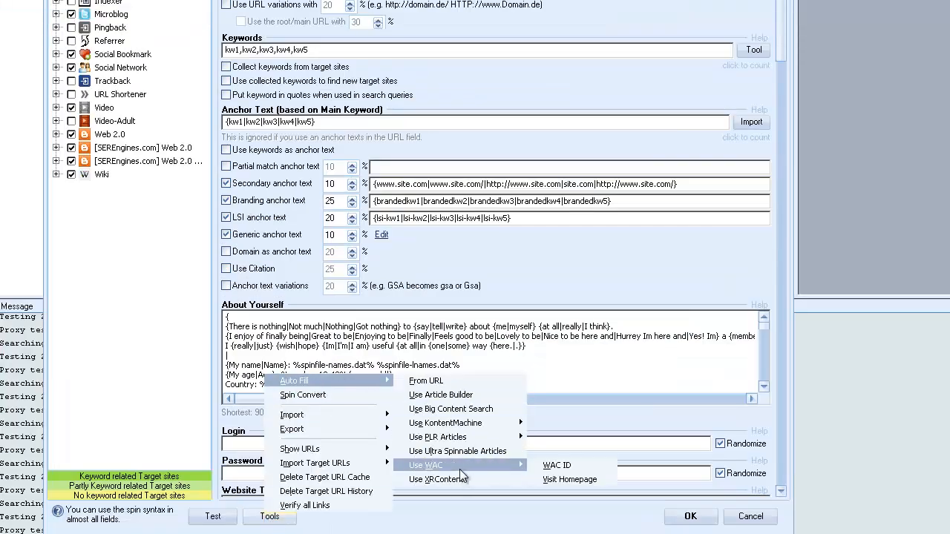
left_click(861, 360)
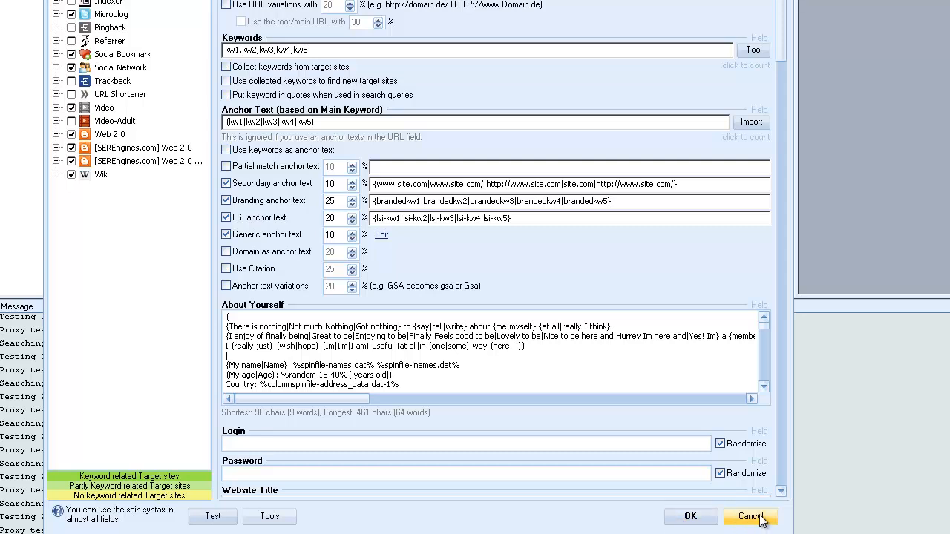
left_click(754, 517)
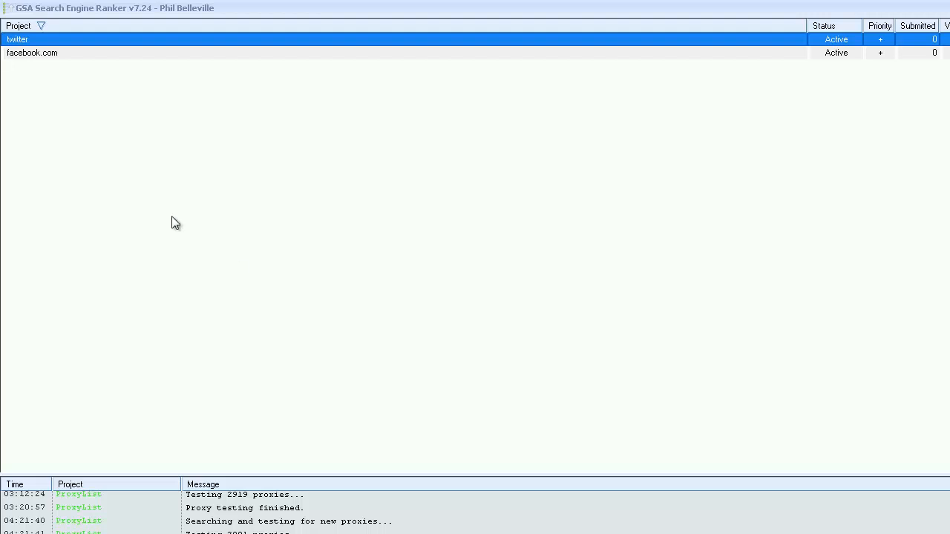
- Duplicate the facebook.com project, accepting facebook.com-2 as the name of the copy
mouse_move(34, 58)
left_click(39, 56)
right_click(40, 55)
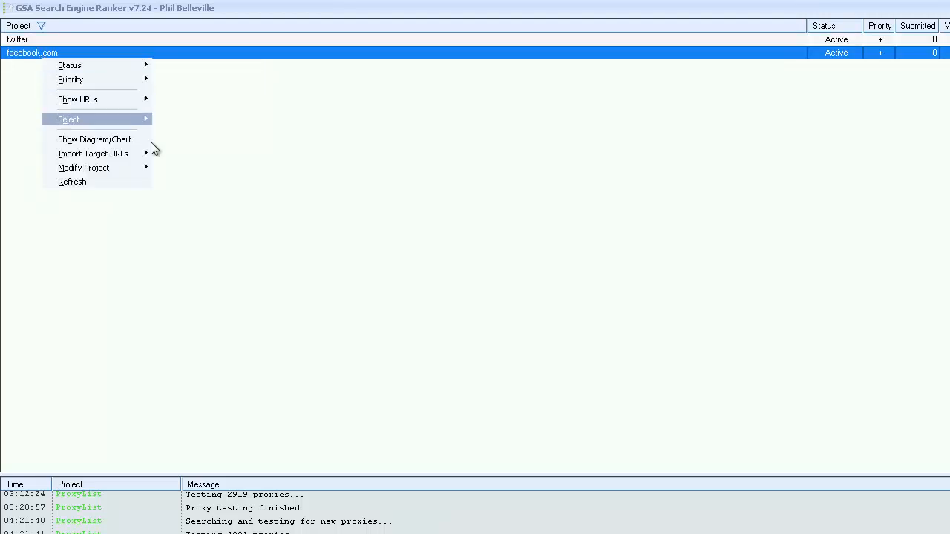
mouse_move(115, 165)
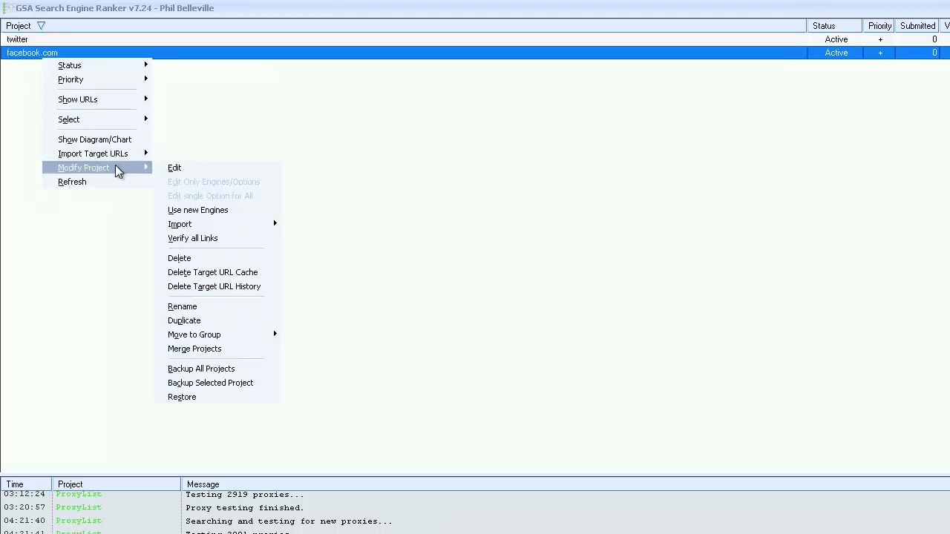
left_click(211, 325)
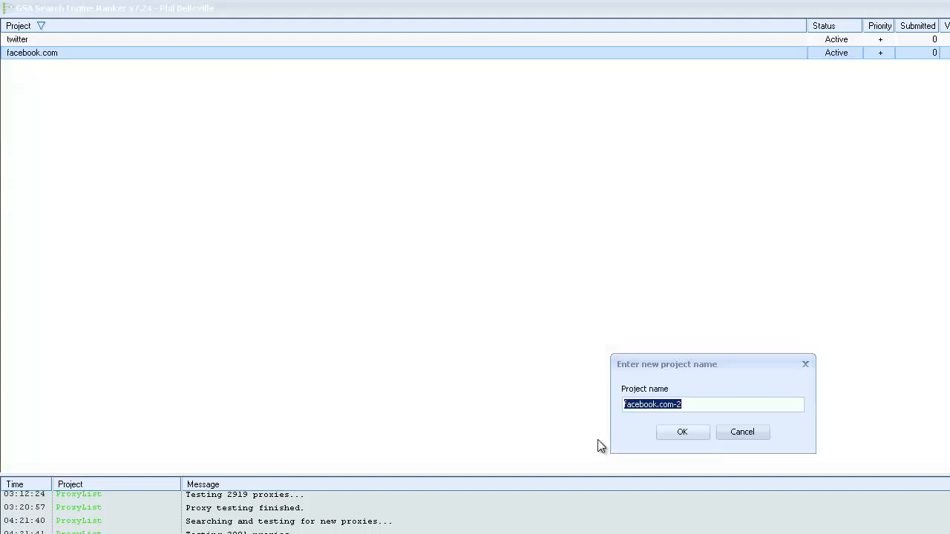
left_click(682, 436)
left_click(805, 455)
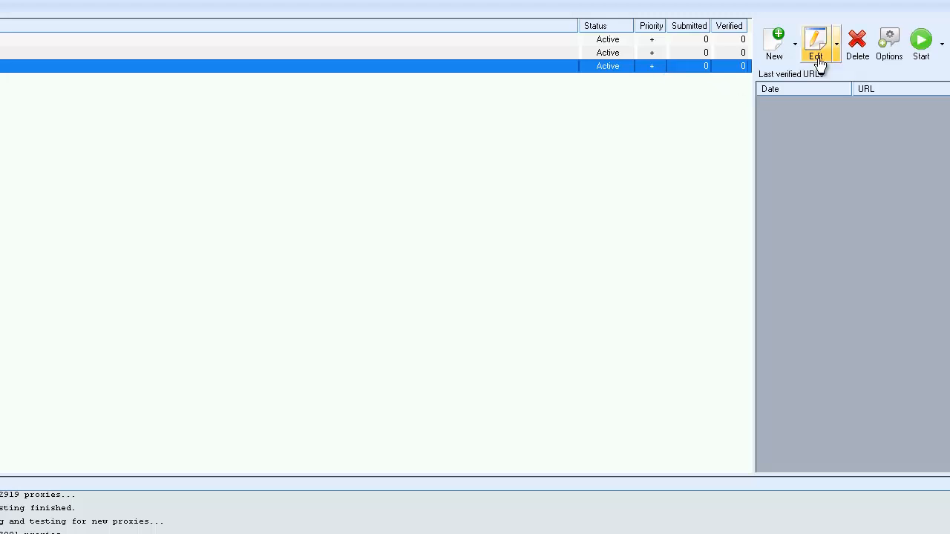
- Review the article list and the submission, scheduling and filter options of the facebook.com project, and leave its project data without changes
left_click(810, 54)
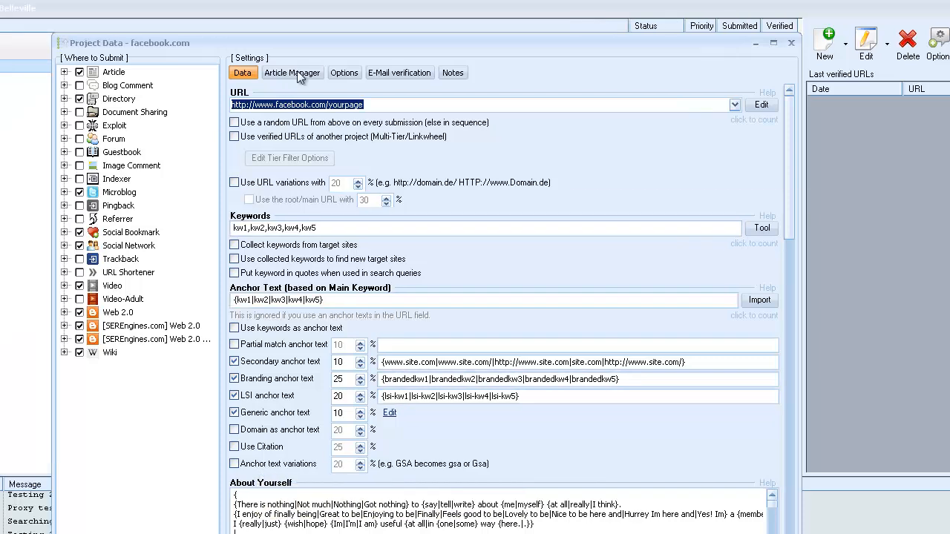
left_click(297, 72)
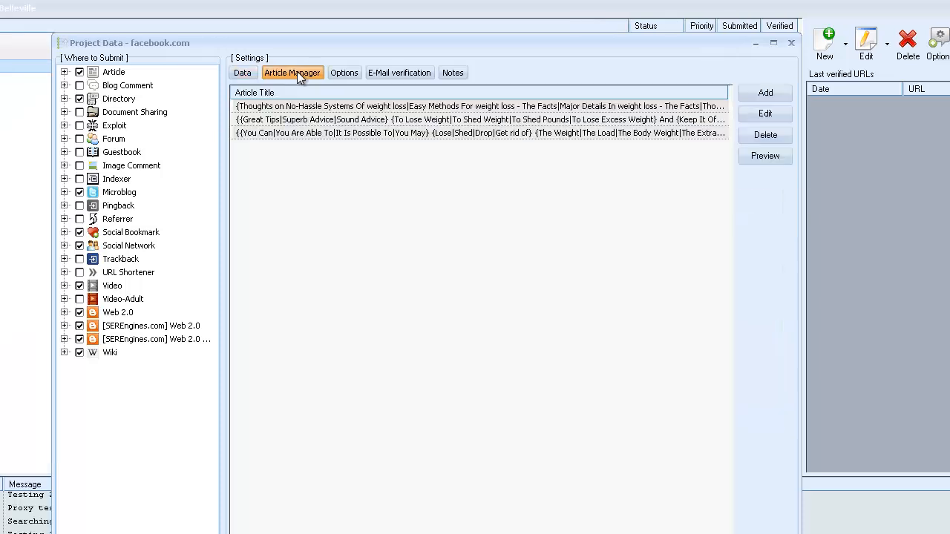
left_click(353, 75)
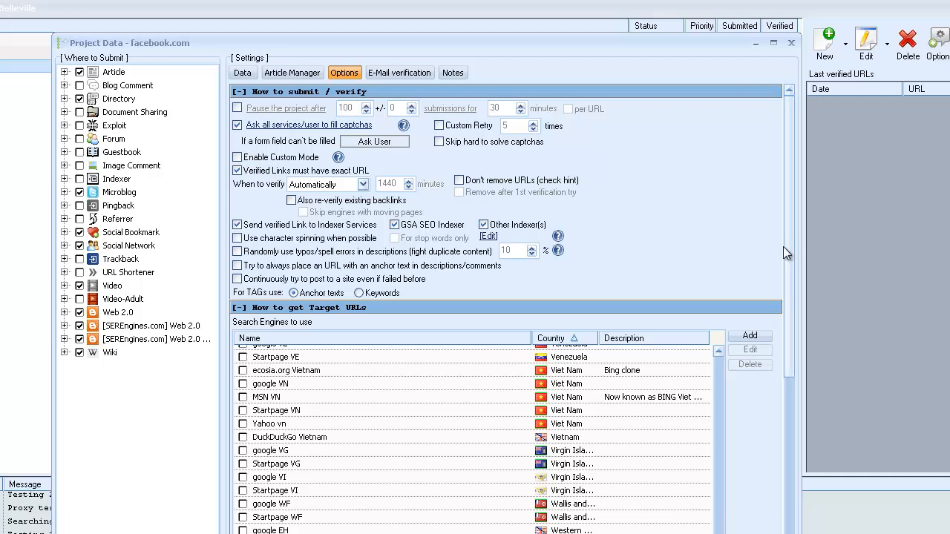
left_click_drag(787, 253, 789, 438)
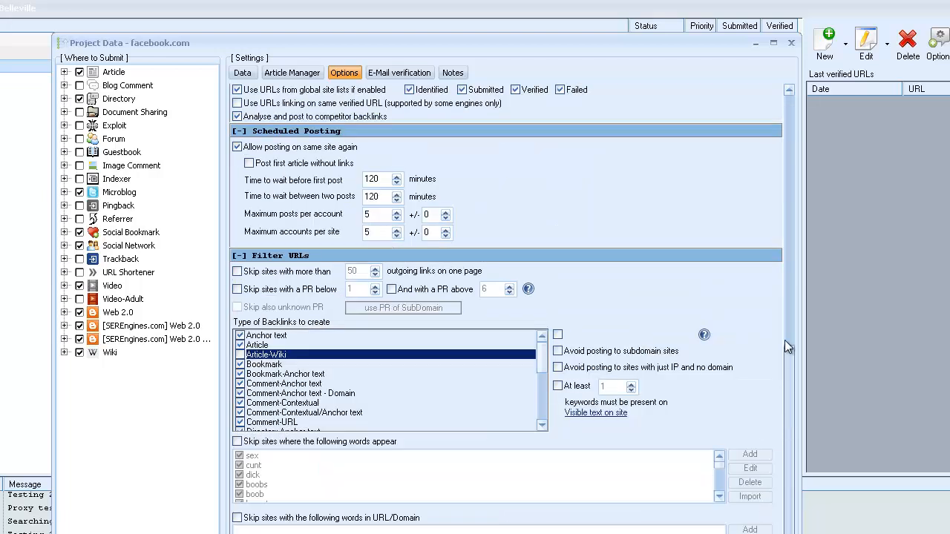
left_click_drag(785, 341, 784, 215)
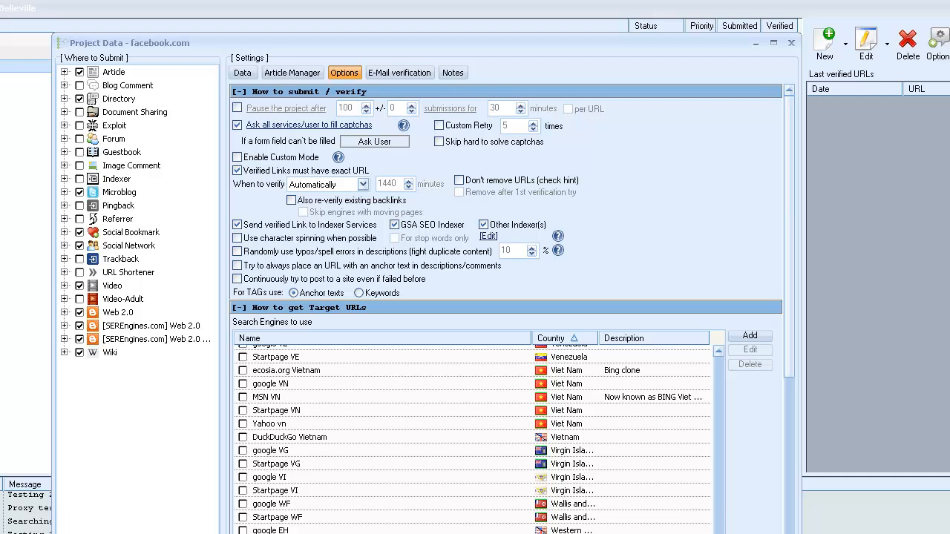
key("Escape")
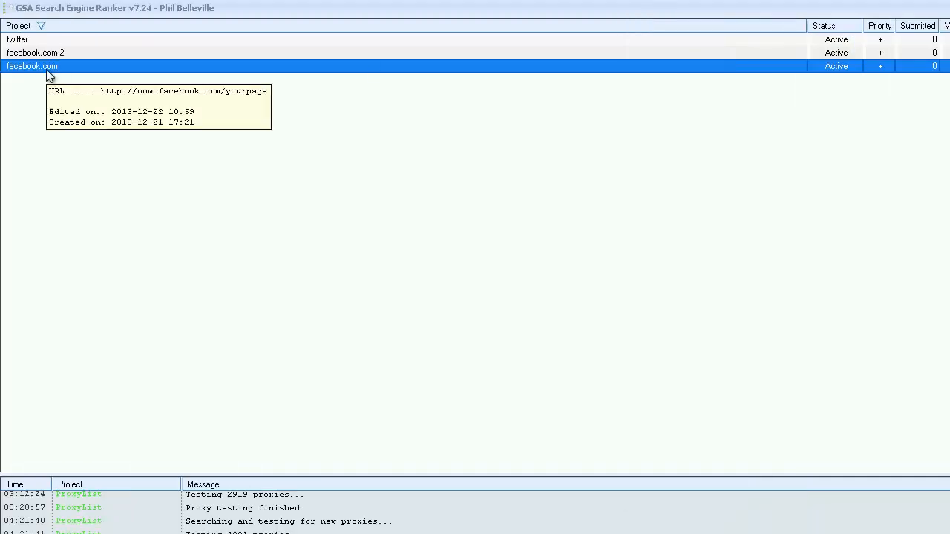
- Delete the original facebook.com project and confirm the deletion
right_click(47, 72)
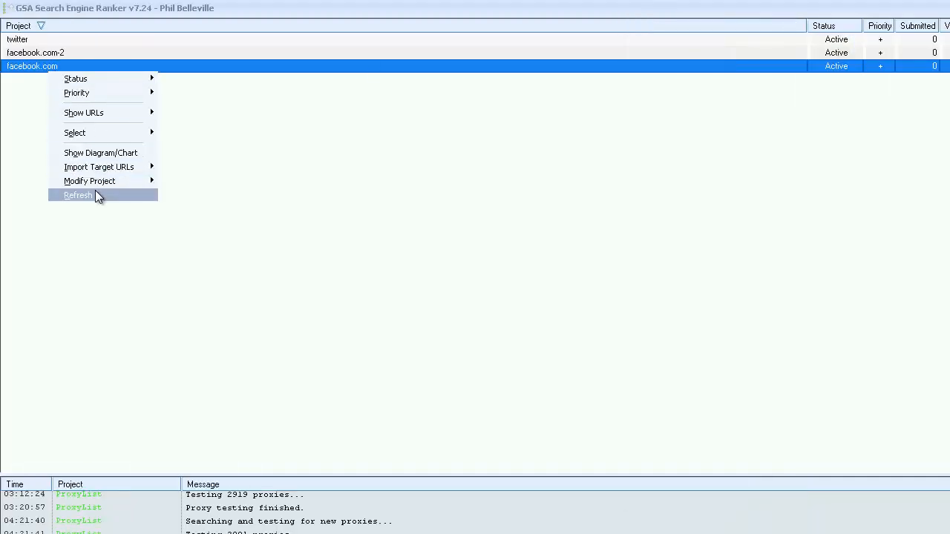
mouse_move(99, 180)
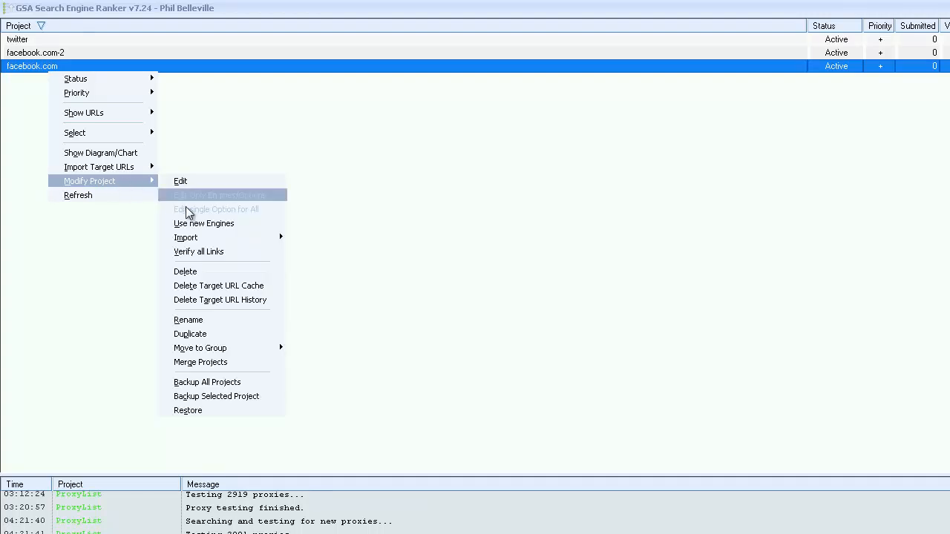
left_click(206, 273)
left_click(697, 444)
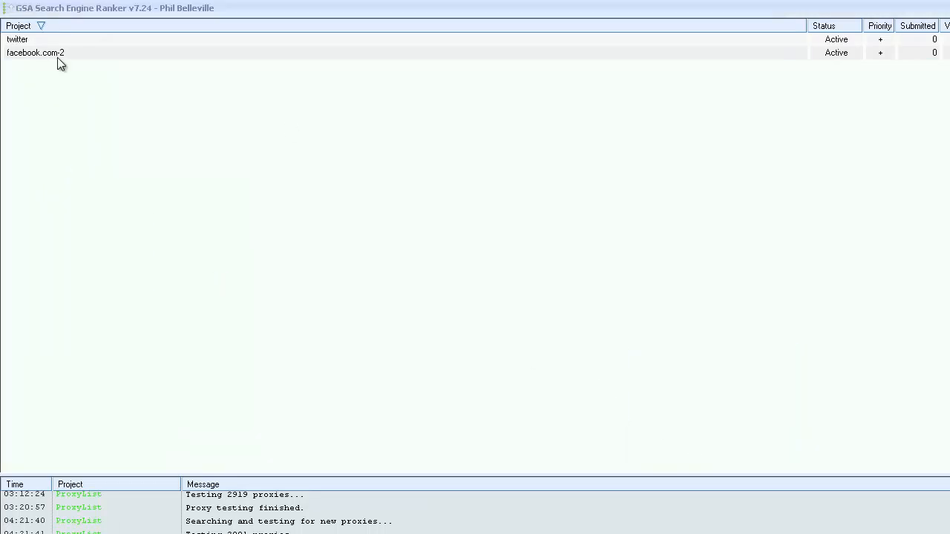
- Show the save prompt for backing up all projects and leave it without saving
right_click(52, 56)
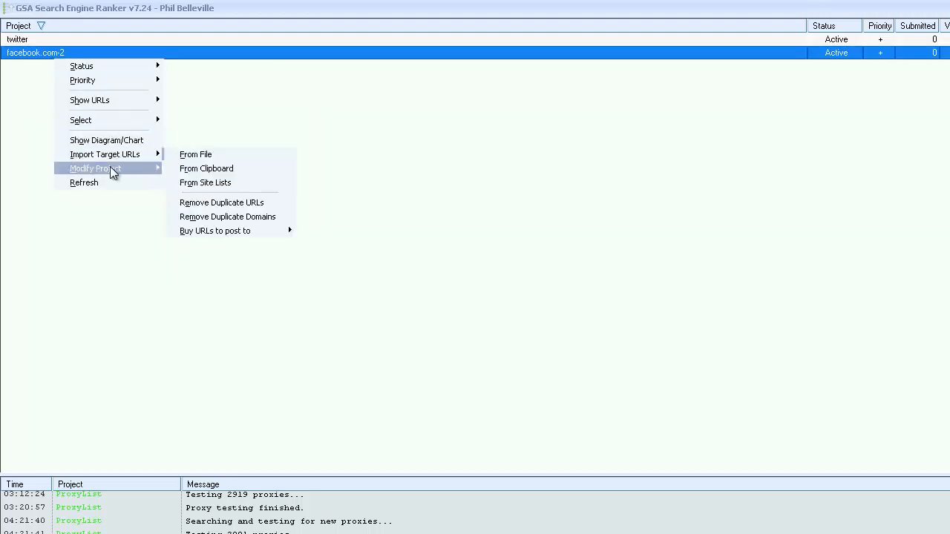
mouse_move(113, 170)
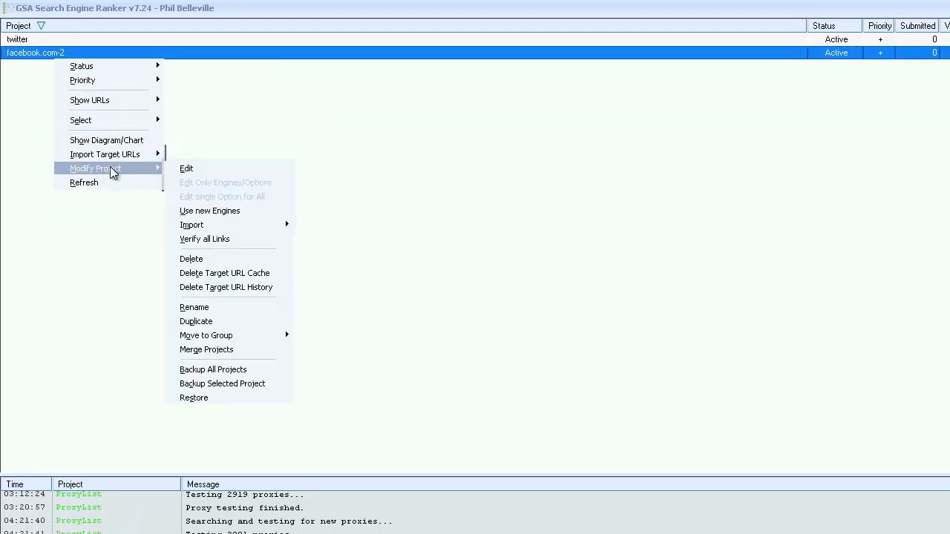
left_click(231, 371)
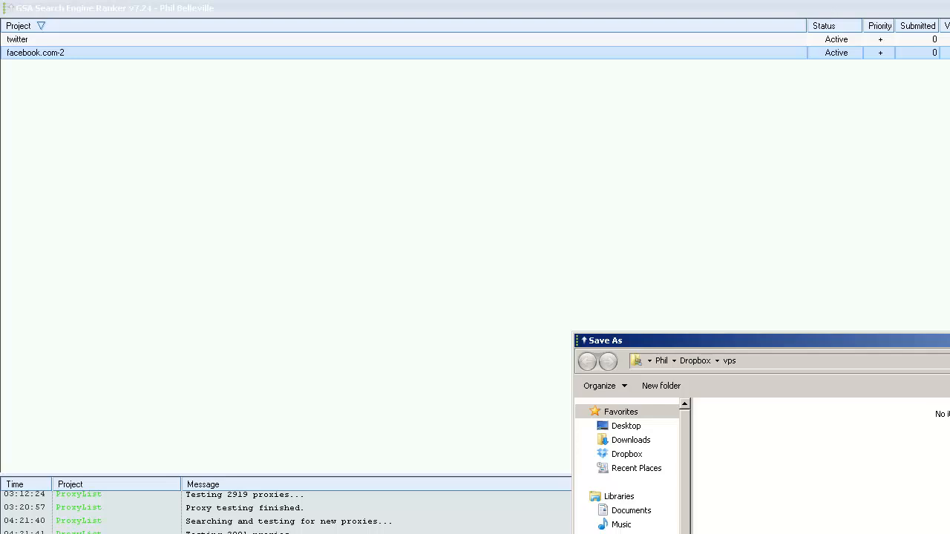
key("Escape")
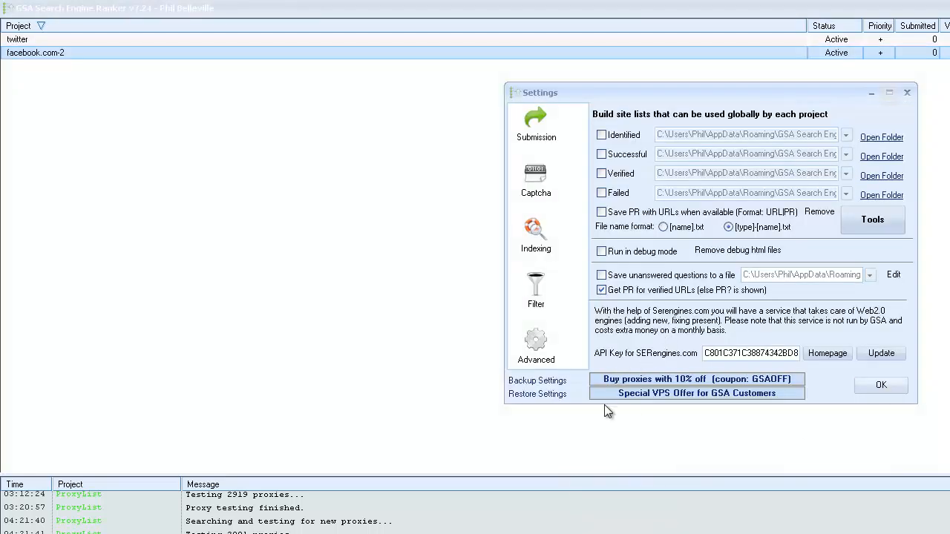
- Show the save prompt for backing up the program settings, cancel it, and close the settings
left_click(537, 380)
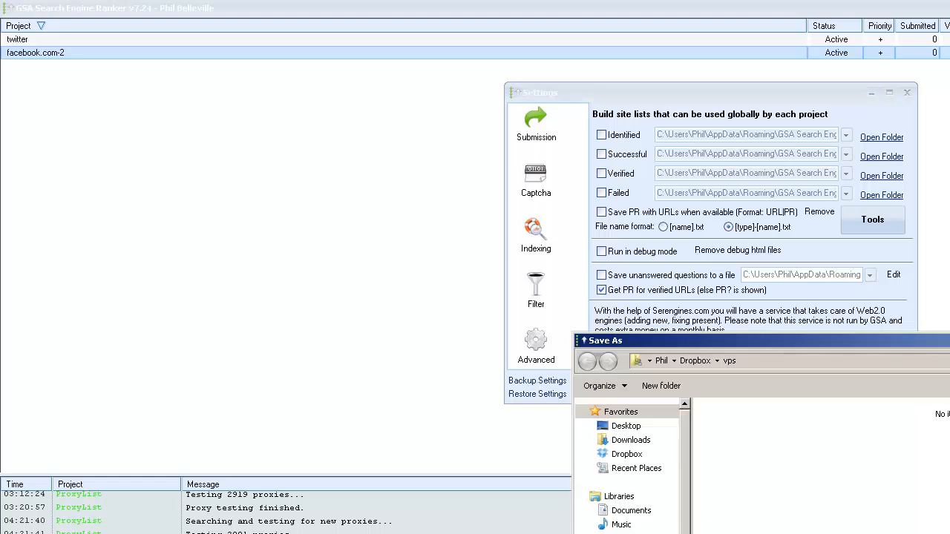
key("Escape")
left_click(883, 386)
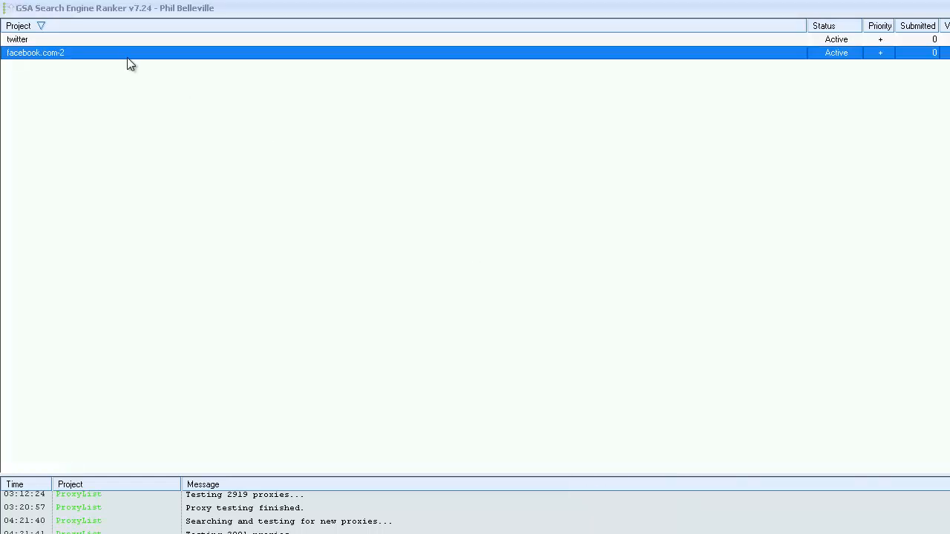
right_click(49, 54)
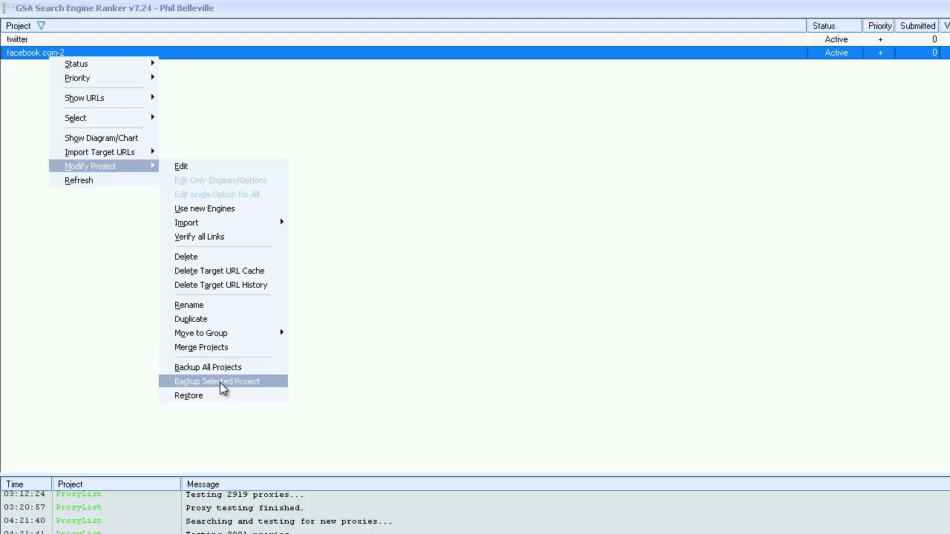
left_click(386, 237)
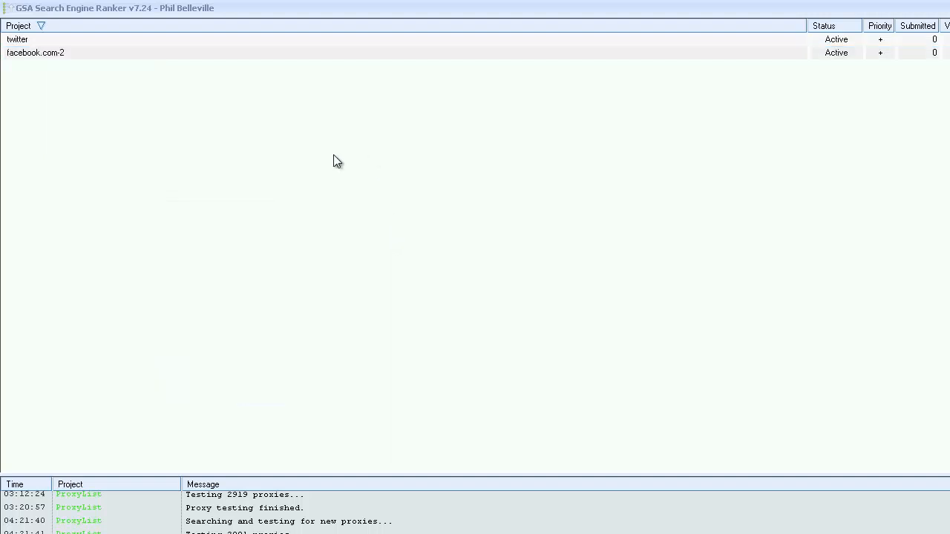
left_click(69, 52)
right_click(69, 52)
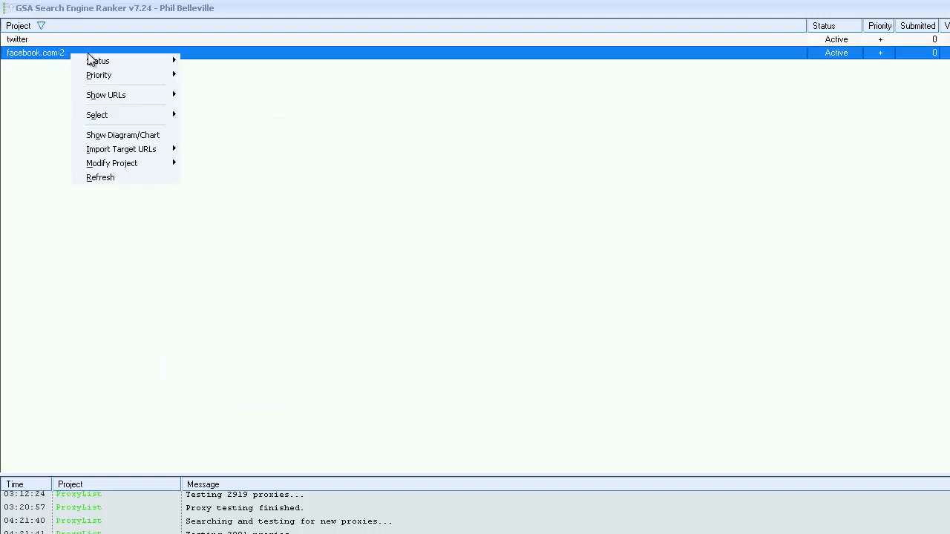
mouse_move(137, 83)
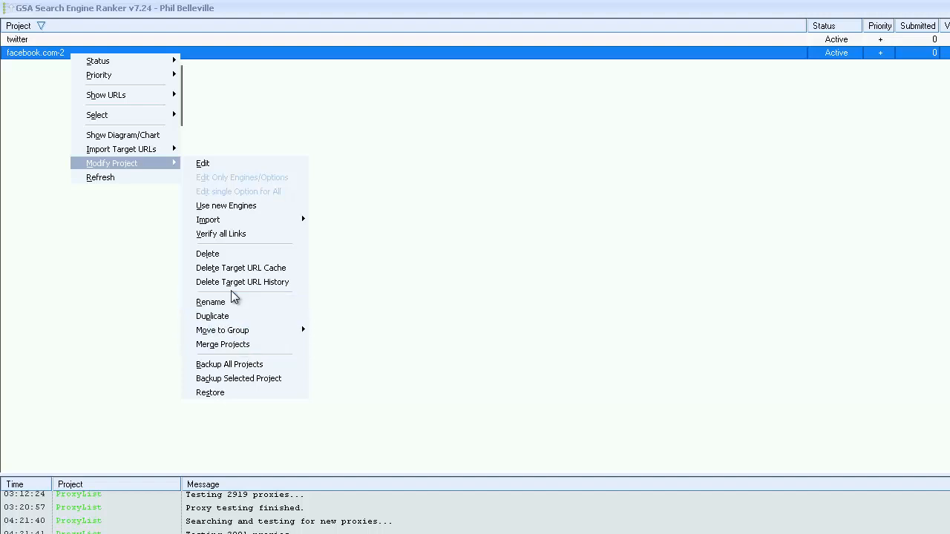
left_click(395, 162)
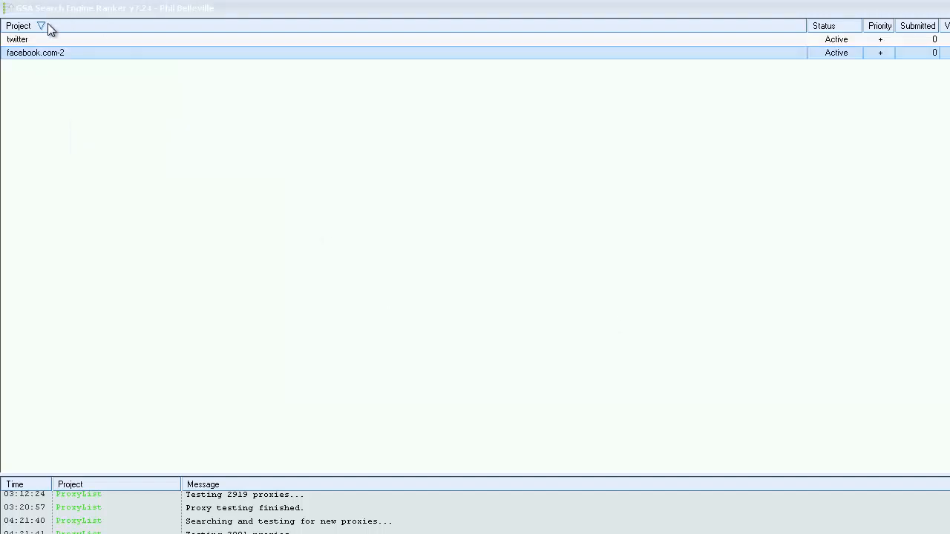
- View the submission statistics chart of the facebook.com-2 project and close it
right_click(51, 54)
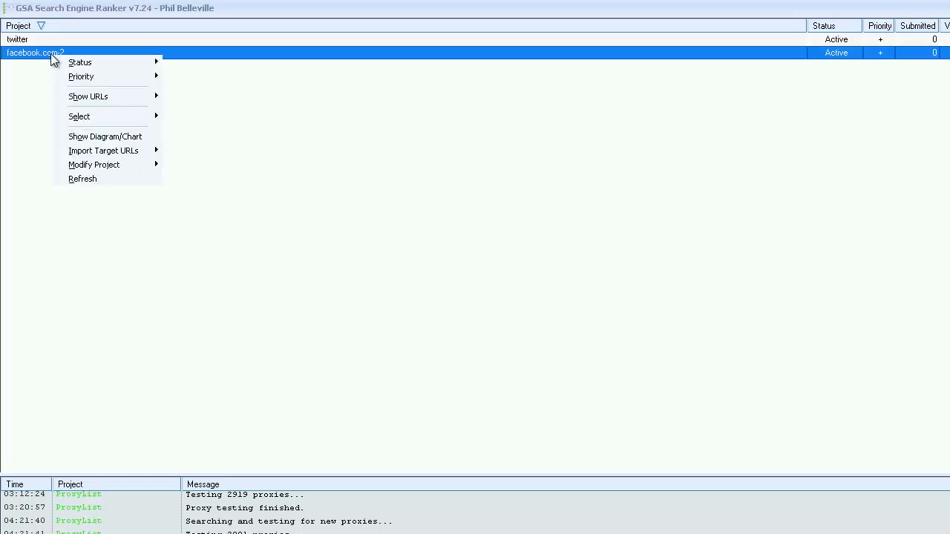
left_click(95, 141)
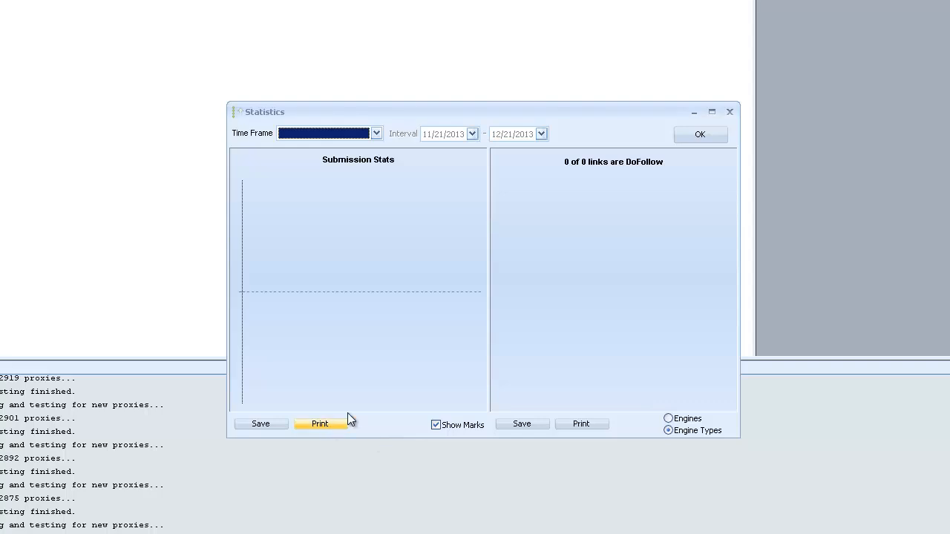
left_click(733, 113)
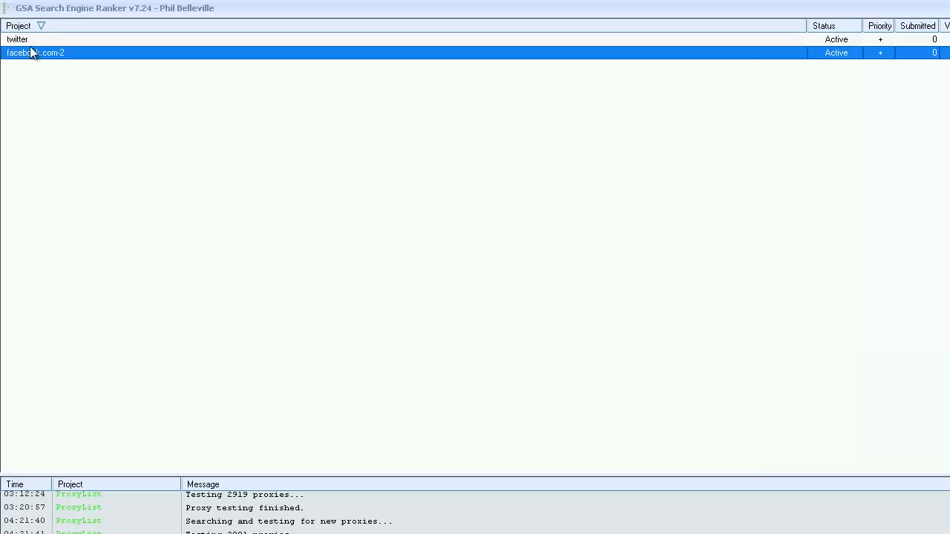
- View the left target URLs of the facebook.com-2 project and close the list
right_click(30, 49)
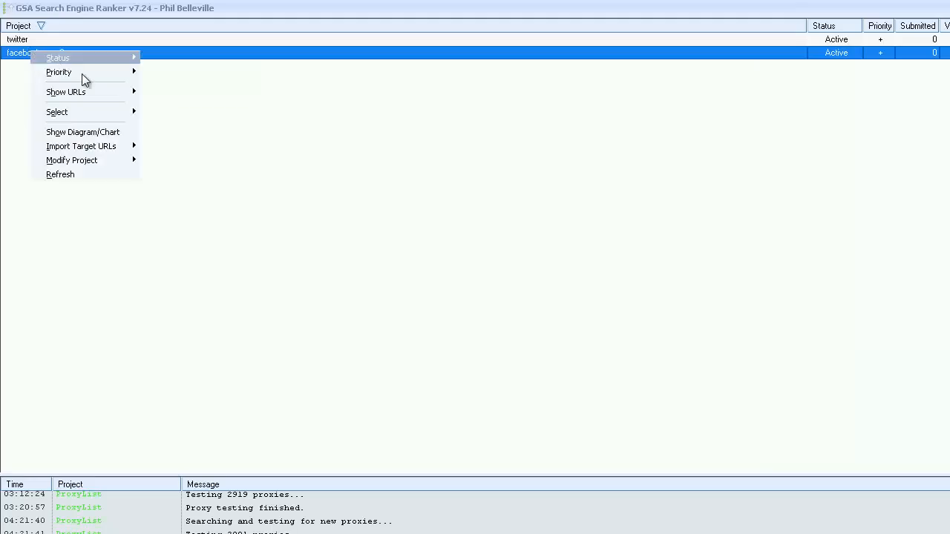
mouse_move(92, 95)
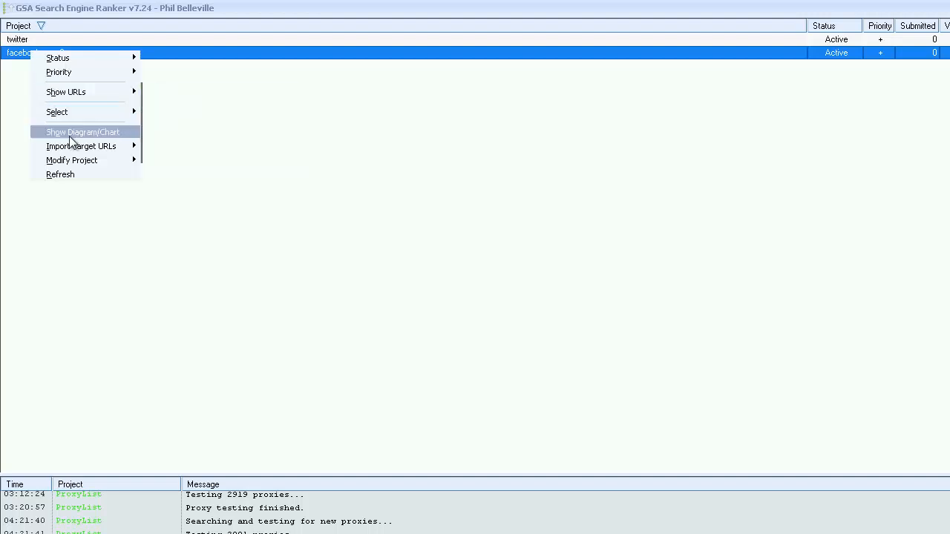
mouse_move(98, 150)
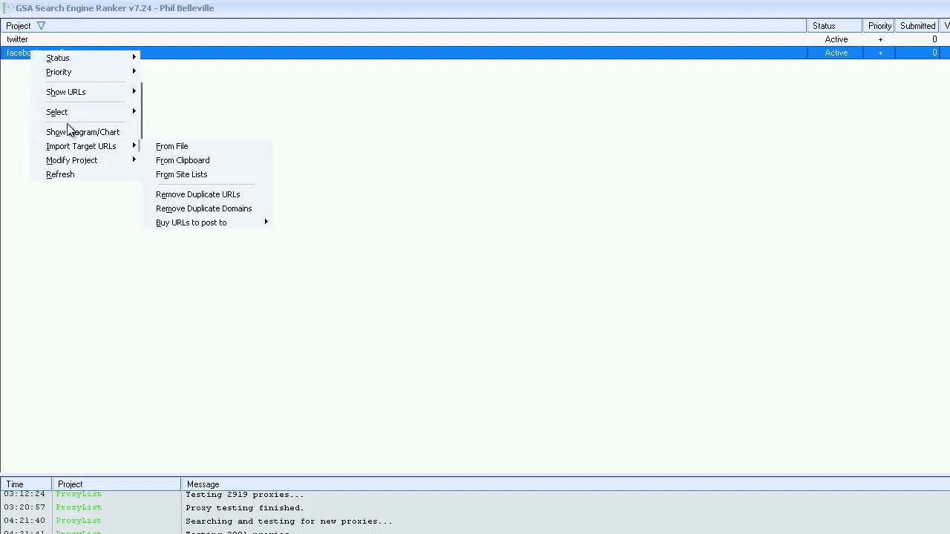
mouse_move(80, 92)
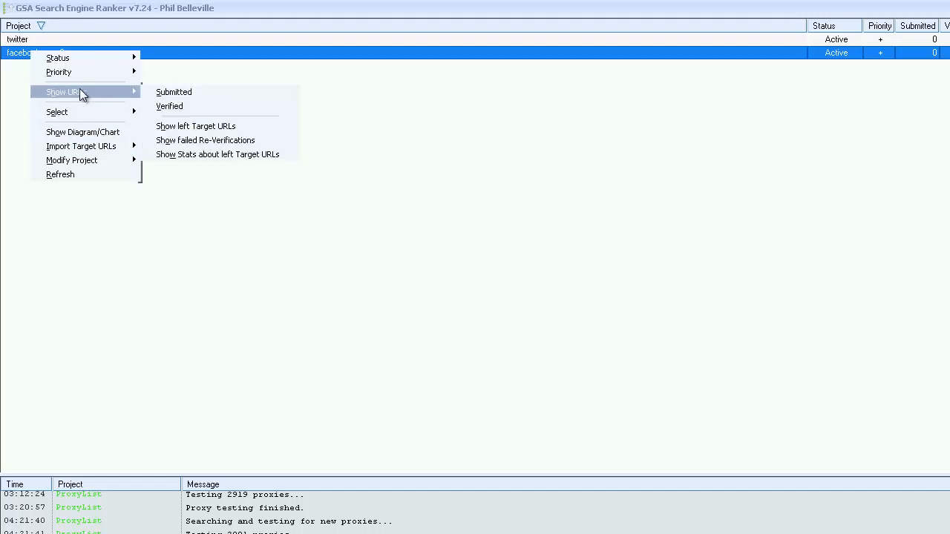
left_click(215, 125)
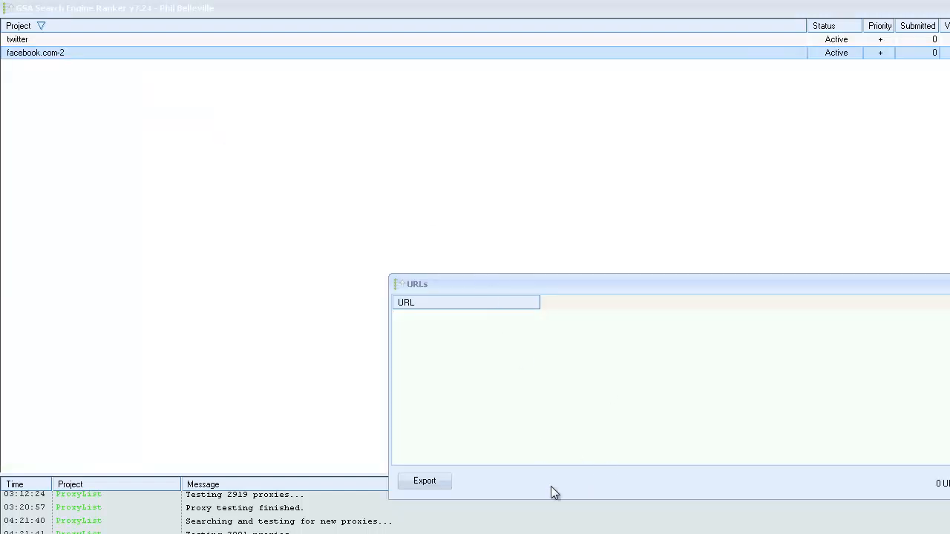
left_click(949, 482)
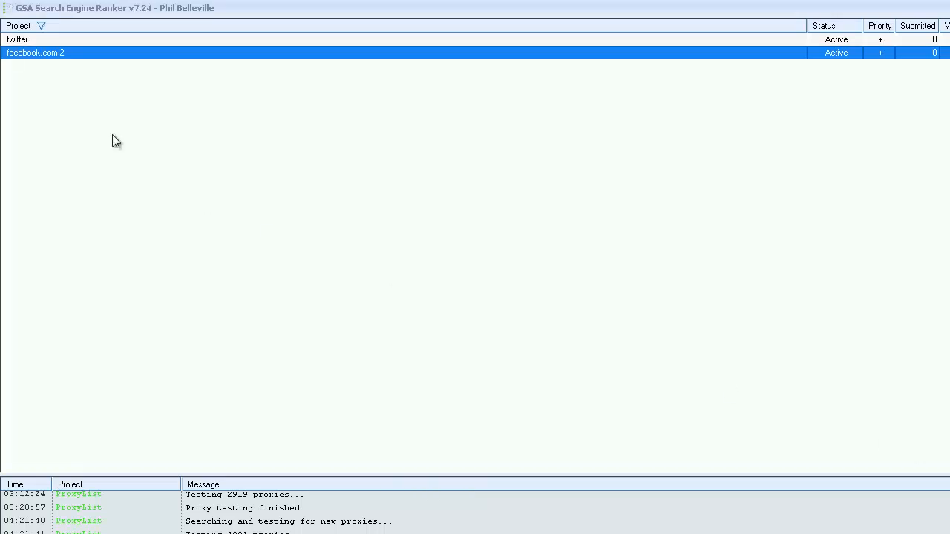